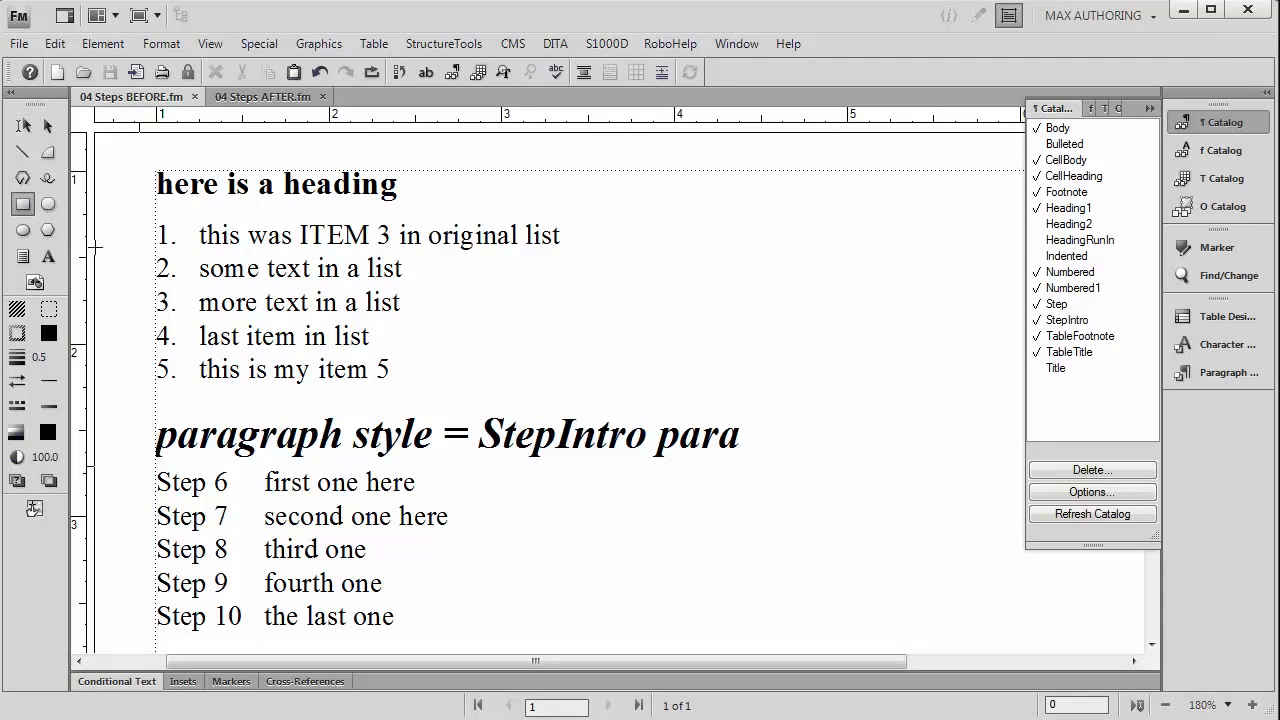
# Step: Mark the Step 6 label with a temporary rectangle and check the paragraph tags of the first step and opening numbered items
pyautogui.moveTo(139, 467); pyautogui.dragTo(238, 497)
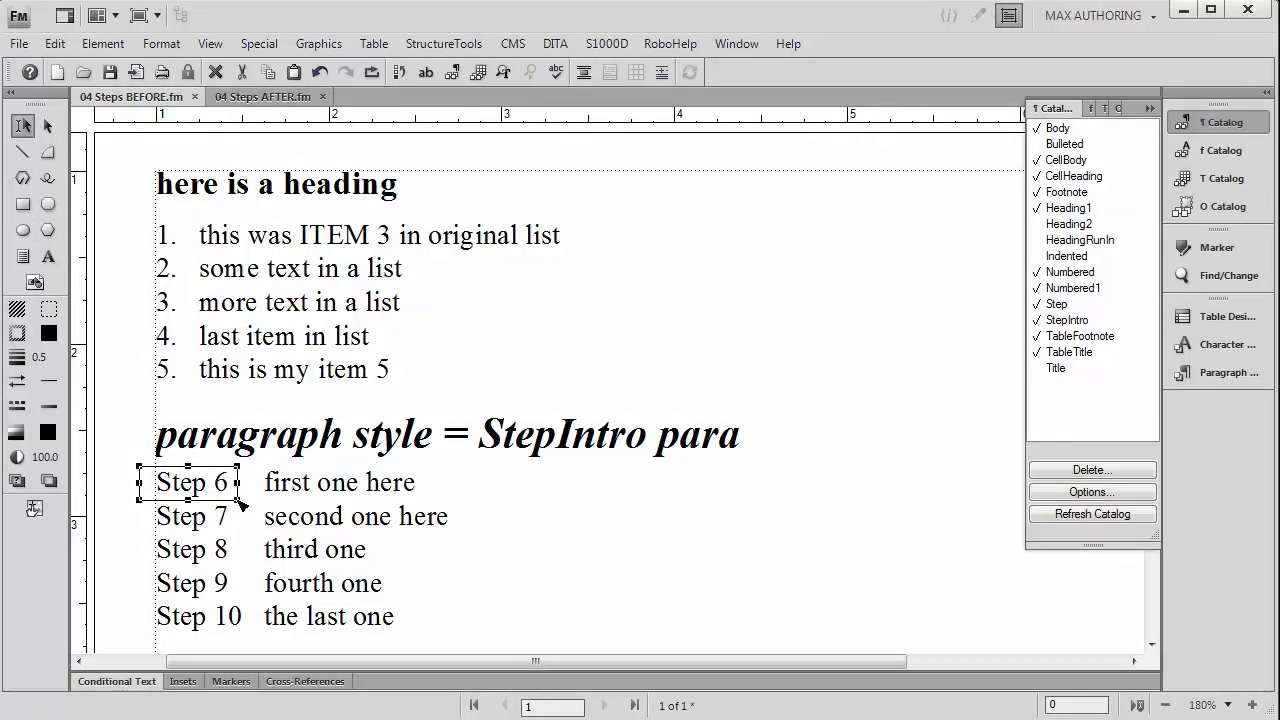
pyautogui.press('Delete')
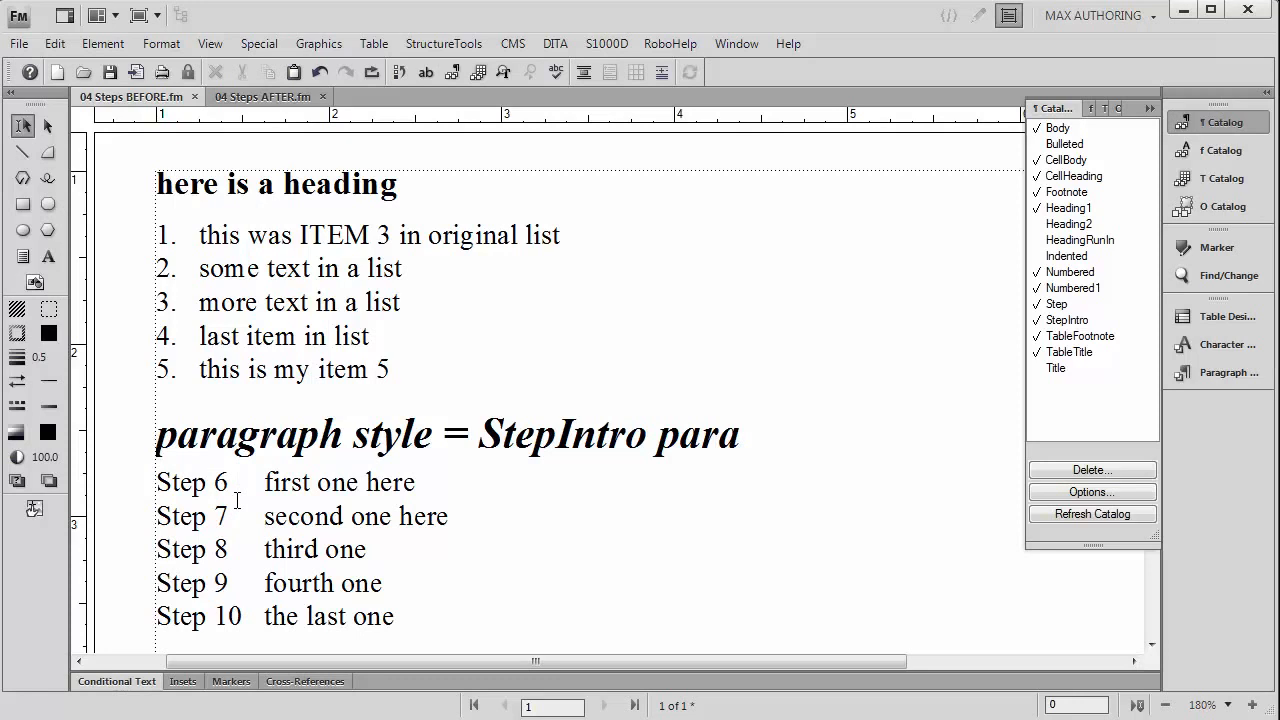
pyautogui.tripleClick(341, 484)
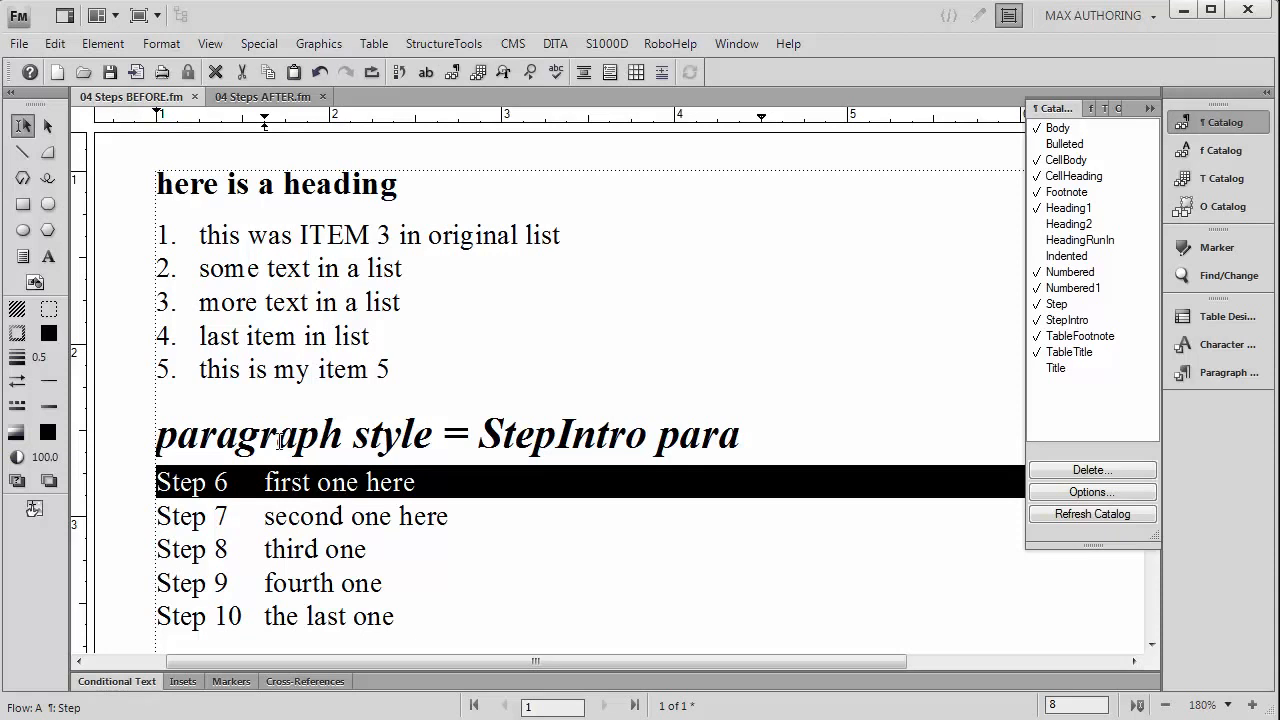
pyautogui.tripleClick(247, 245)
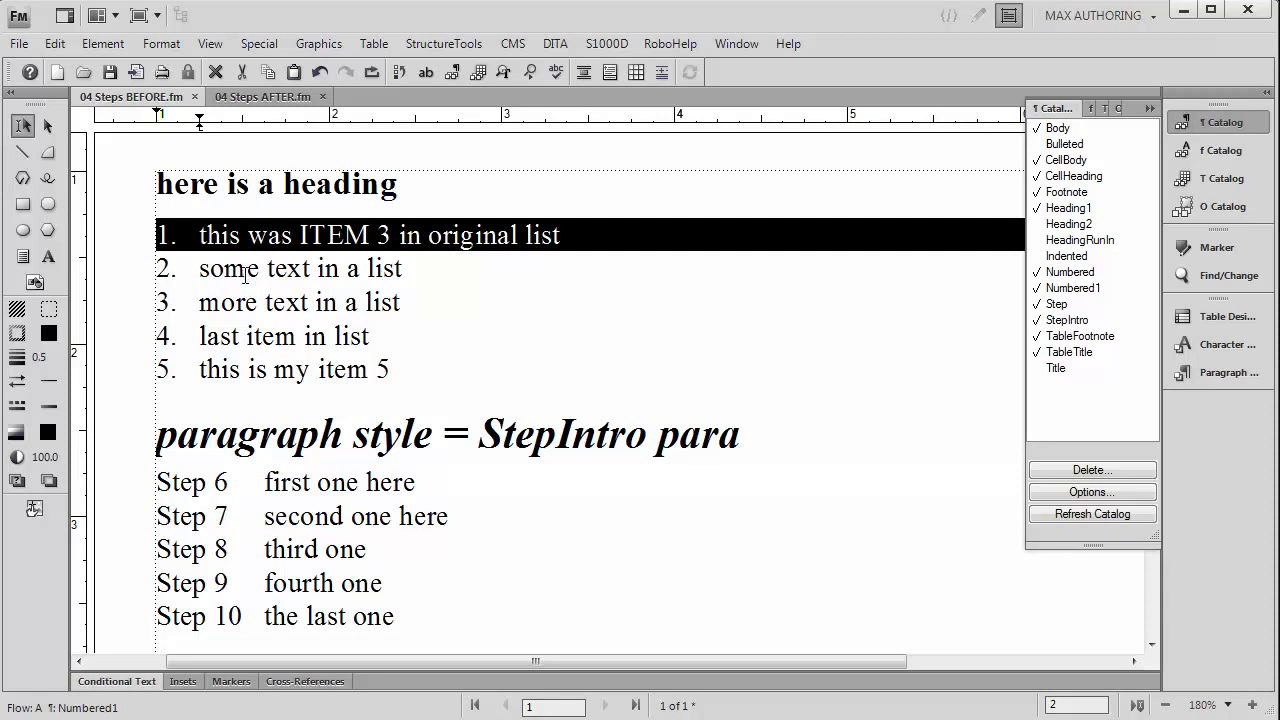
pyautogui.doubleClick(246, 276)
pyautogui.click(246, 278)
pyautogui.doubleClick(246, 308)
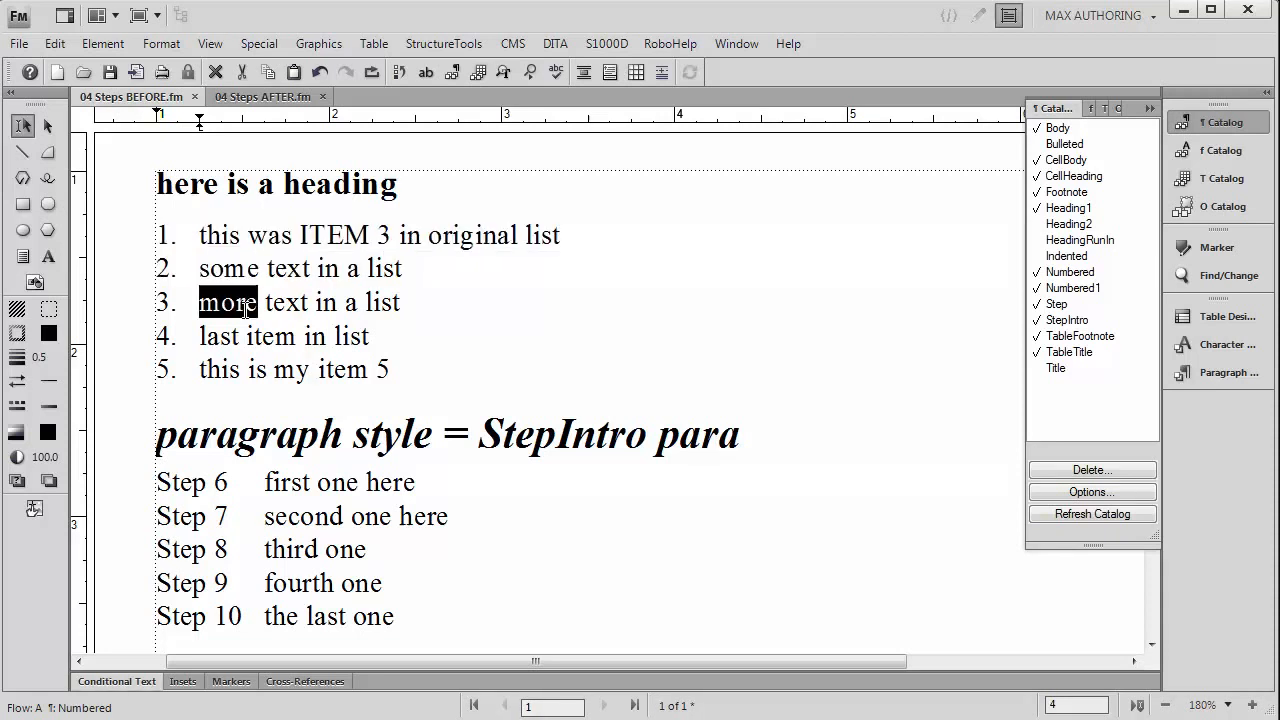
# Step: Remove the trailing 5 from the last numbered item and add a new list item reading "this is item 6" below it
pyautogui.click(405, 374)
pyautogui.press('BackSpace')
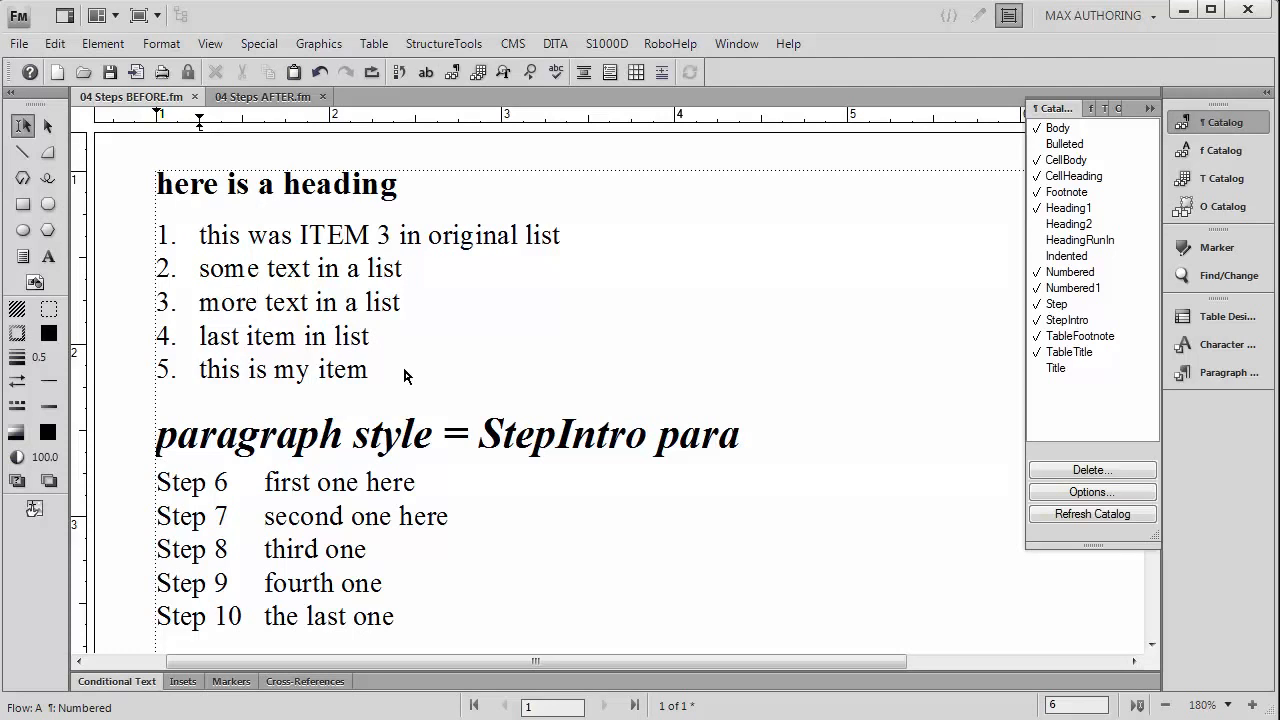
pyautogui.press('Return')
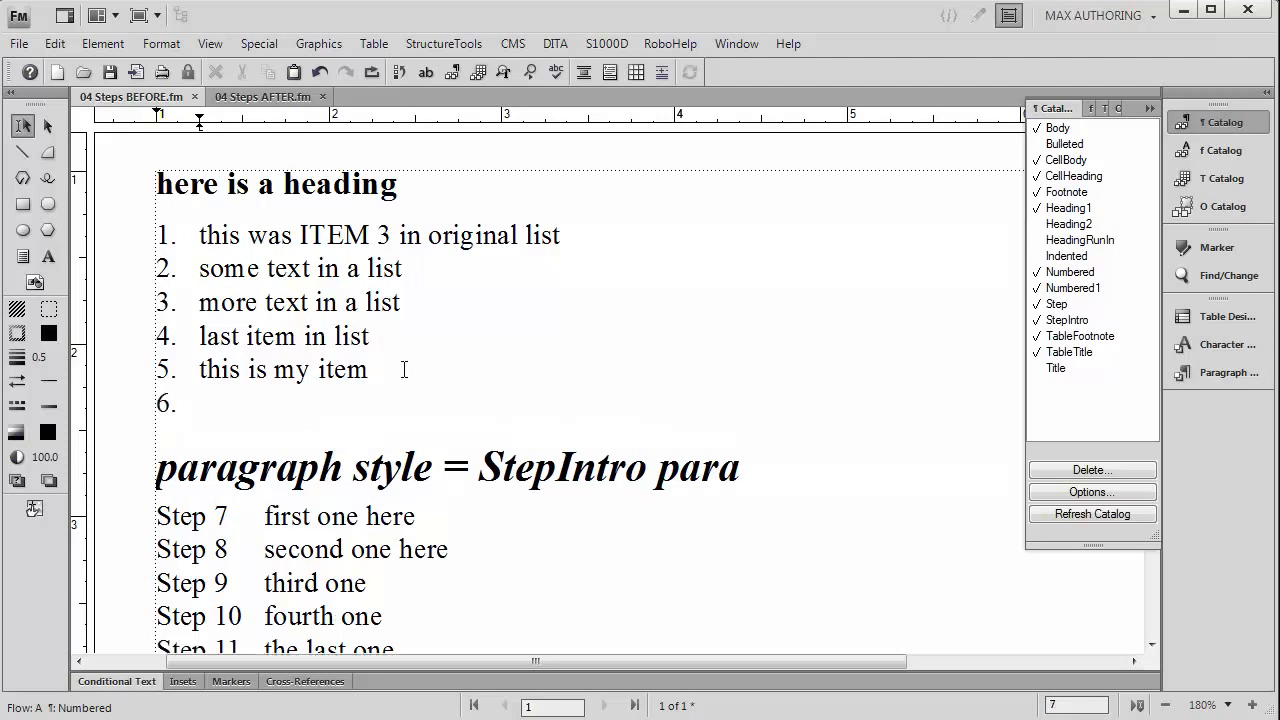
pyautogui.write('this is item ')
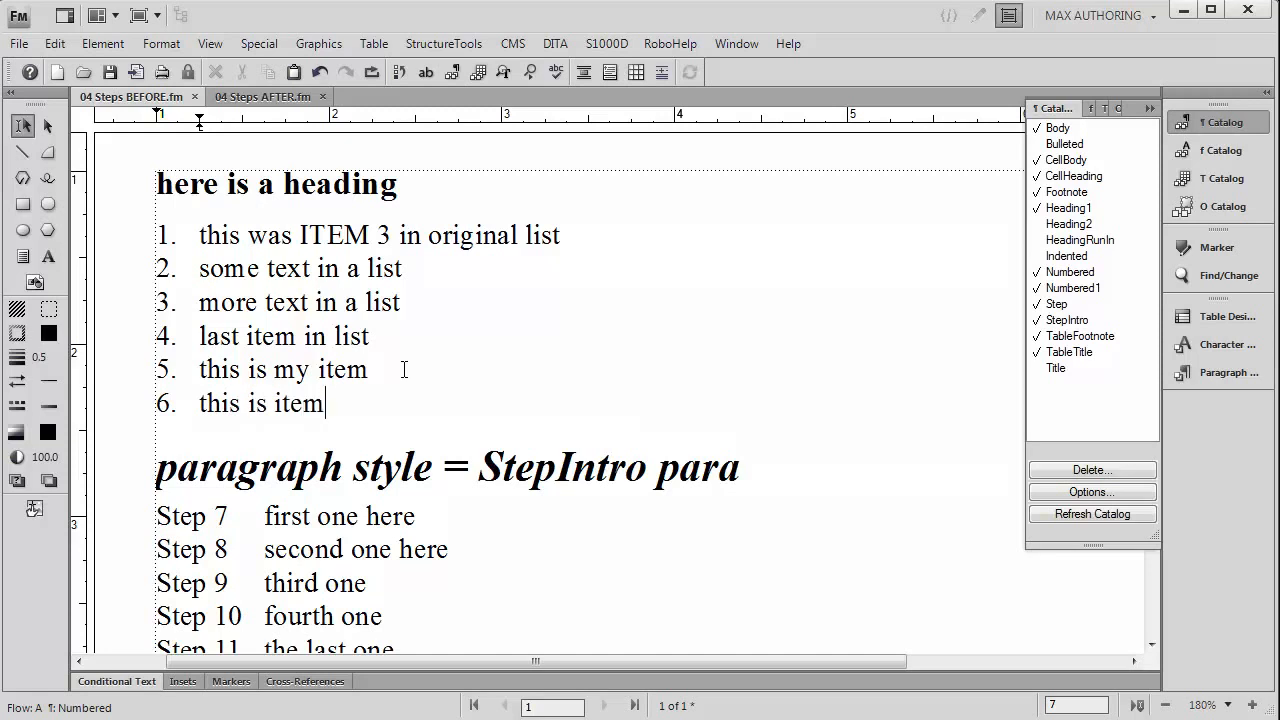
pyautogui.write('6')
# Step: Draw a temporary rectangle around the Step 7 label and delete it
pyautogui.click(22, 204)
pyautogui.moveTo(140, 498)
pyautogui.mouseDown()
pyautogui.moveTo(229, 540)
pyautogui.moveTo(270, 541)
pyautogui.mouseUp()
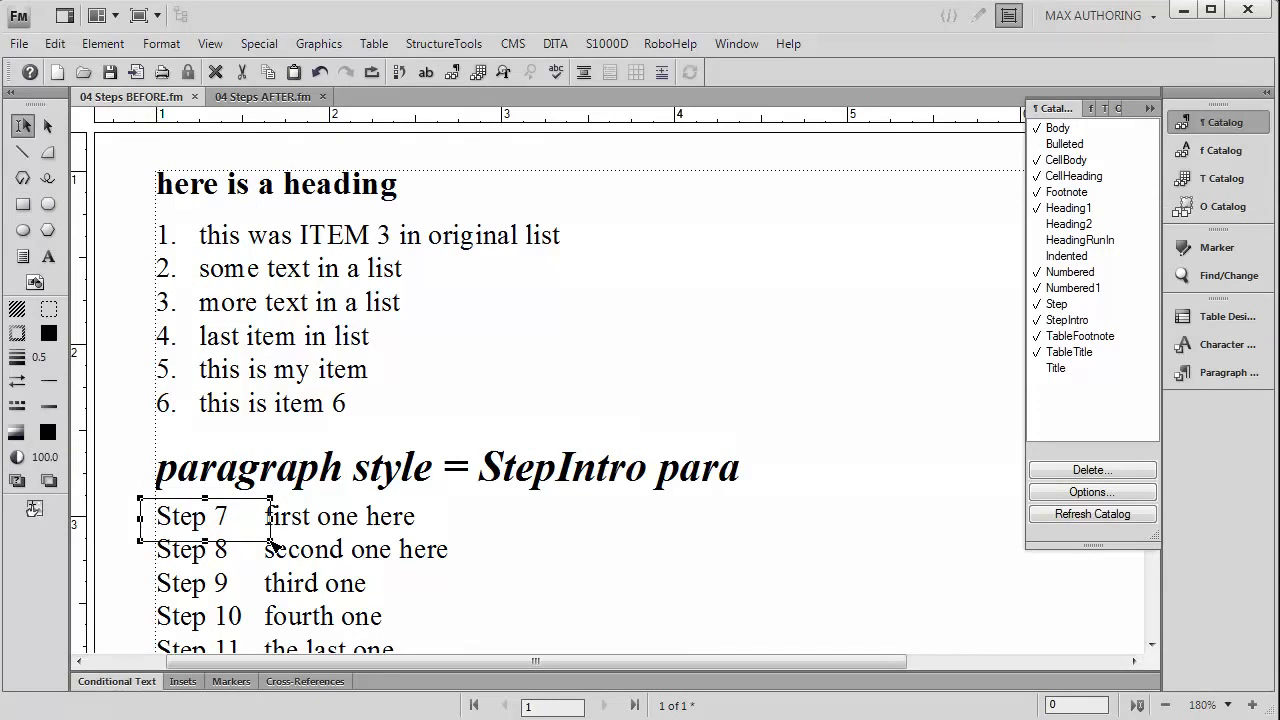
pyautogui.press('Delete')
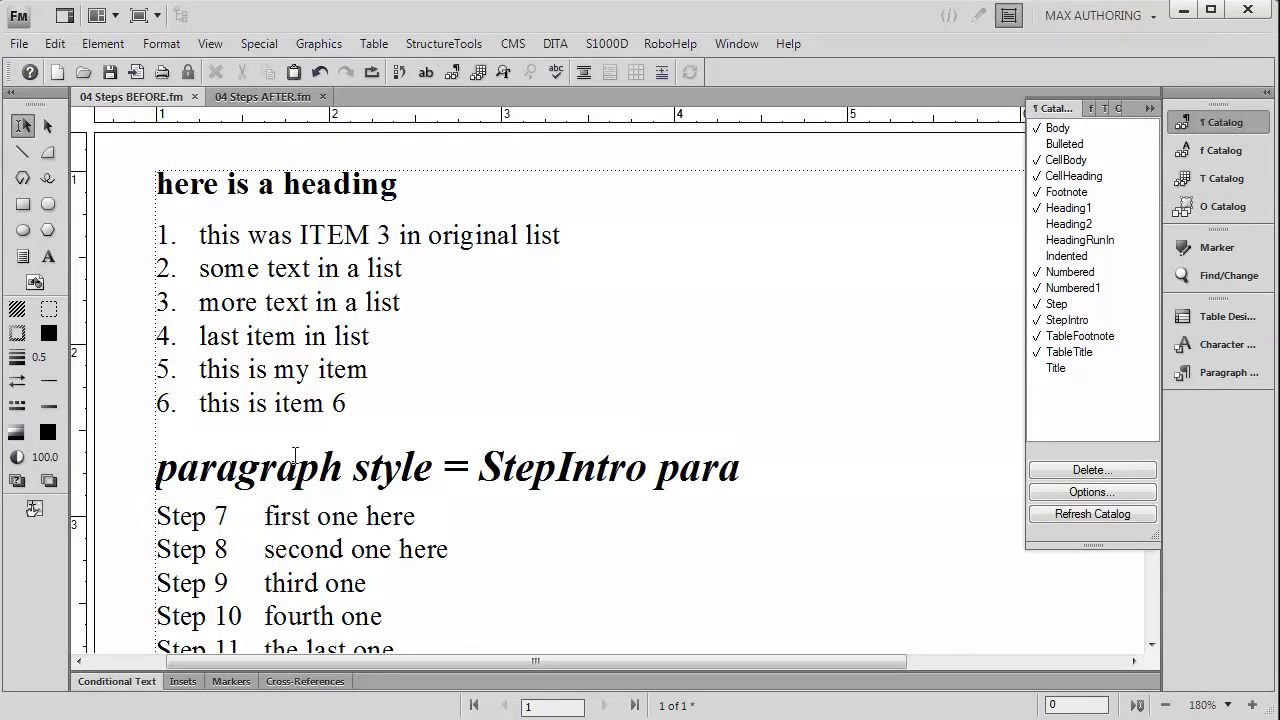
# Step: Examine the autonumber formats of the first two list items in the Paragraph Designer's numbering properties
pyautogui.doubleClick(303, 238)
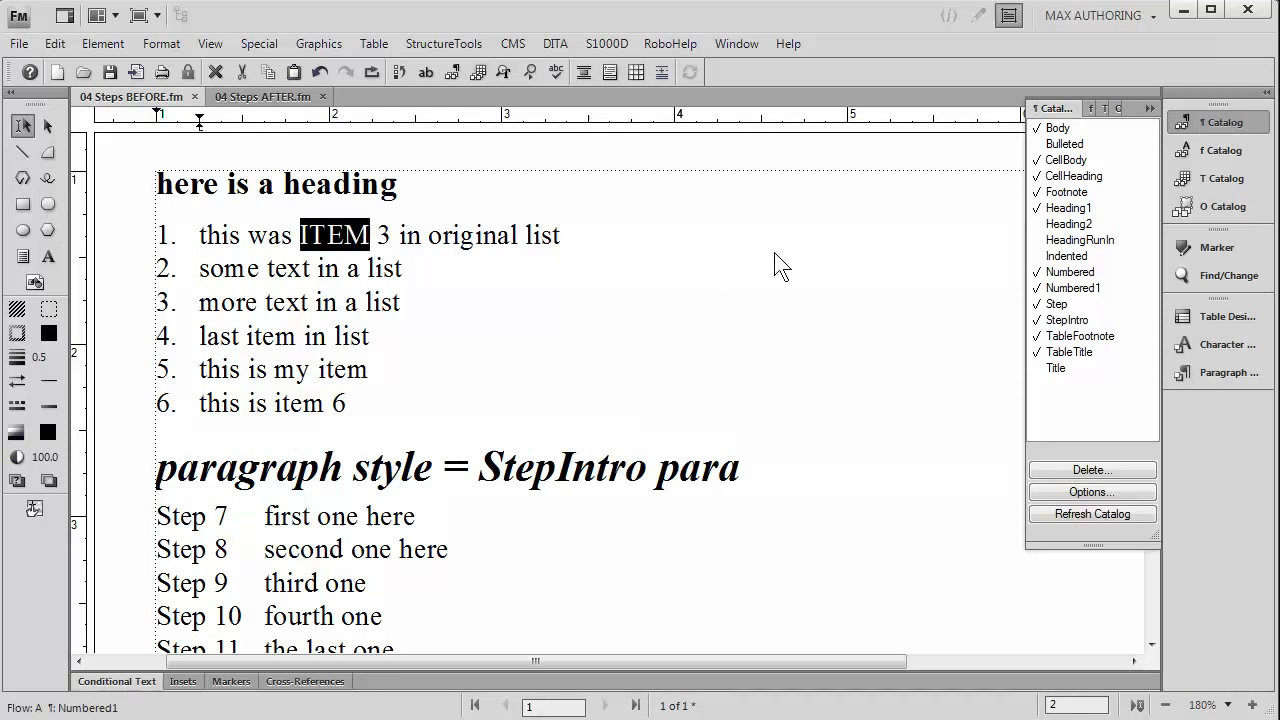
pyautogui.click(1203, 375)
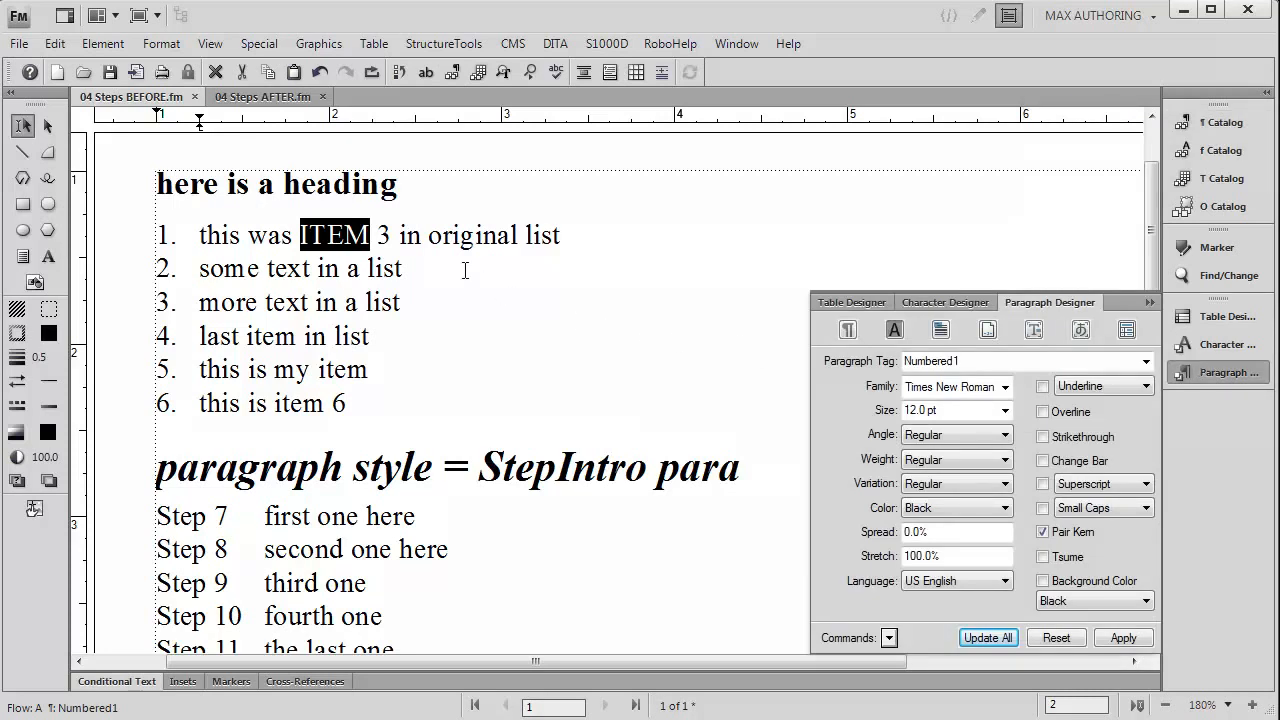
pyautogui.doubleClick(447, 232)
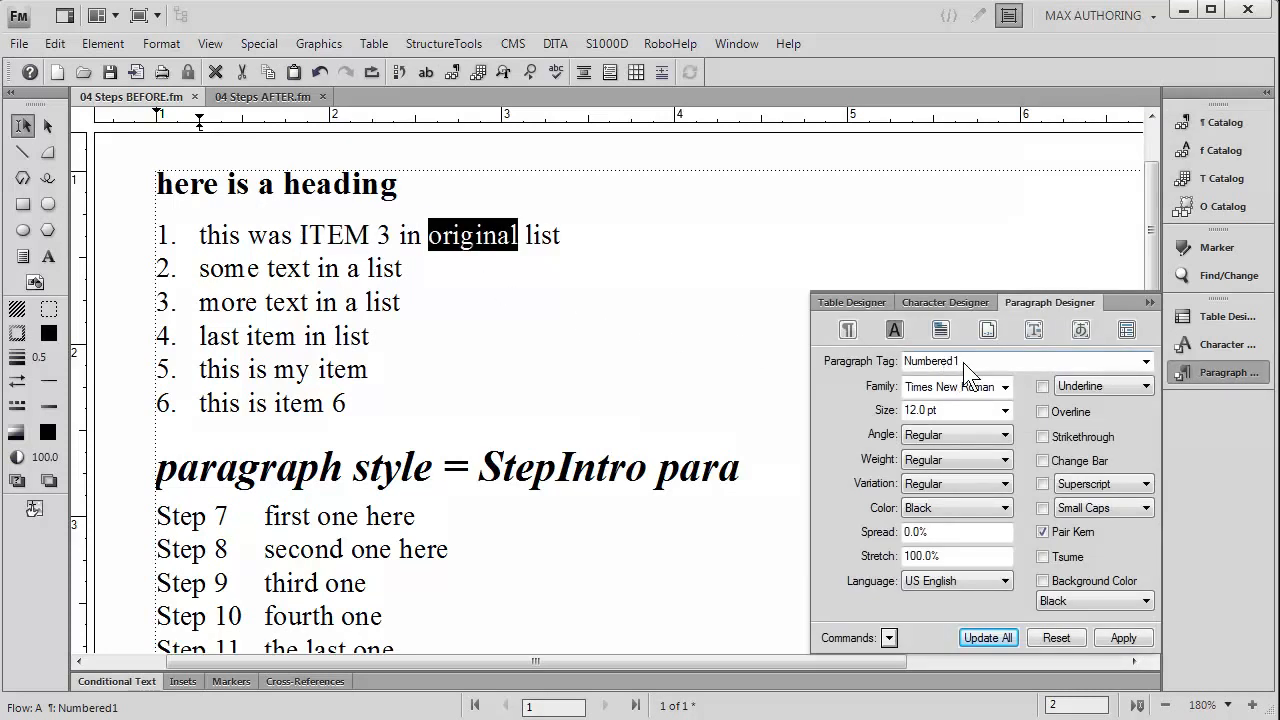
pyautogui.click(1033, 329)
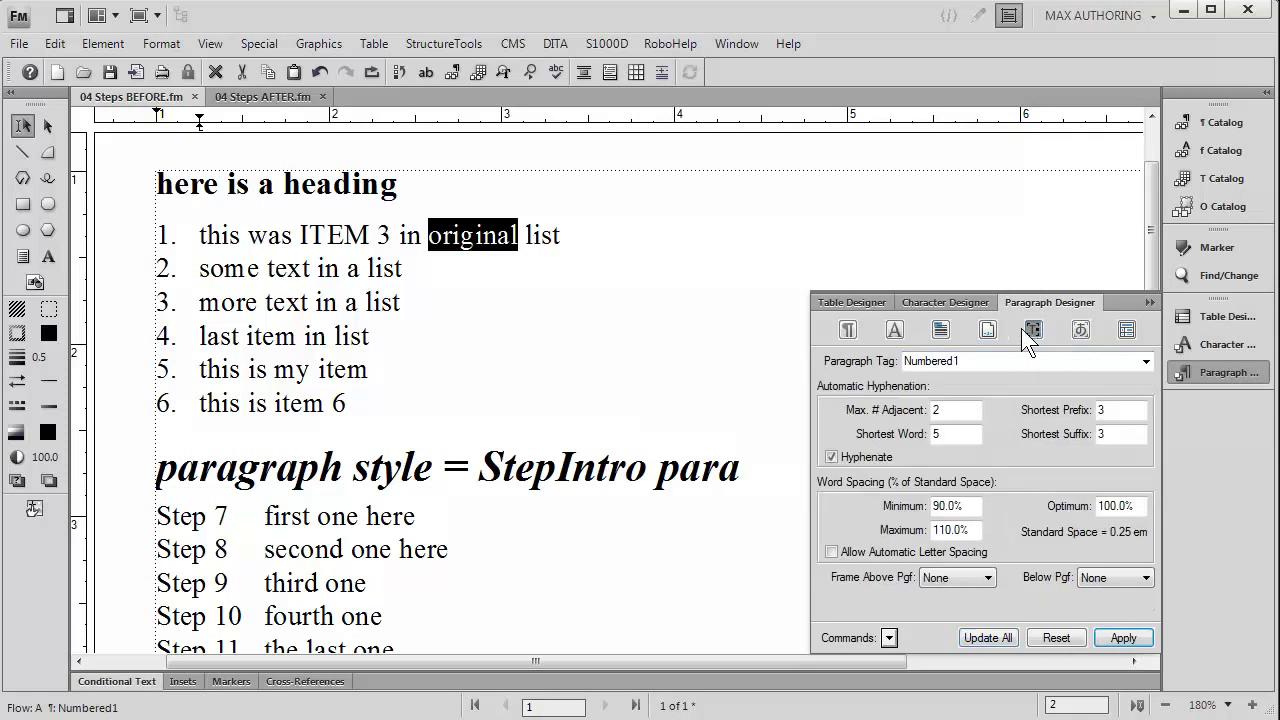
pyautogui.click(986, 330)
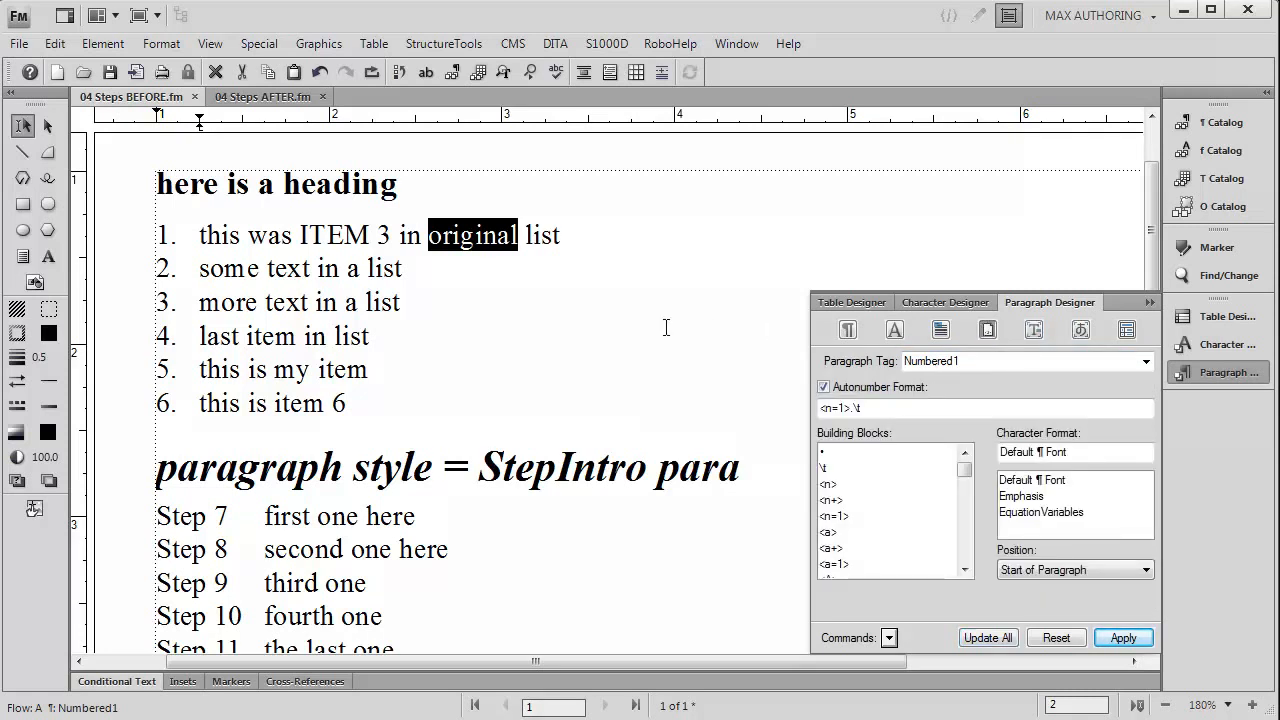
pyautogui.doubleClick(246, 275)
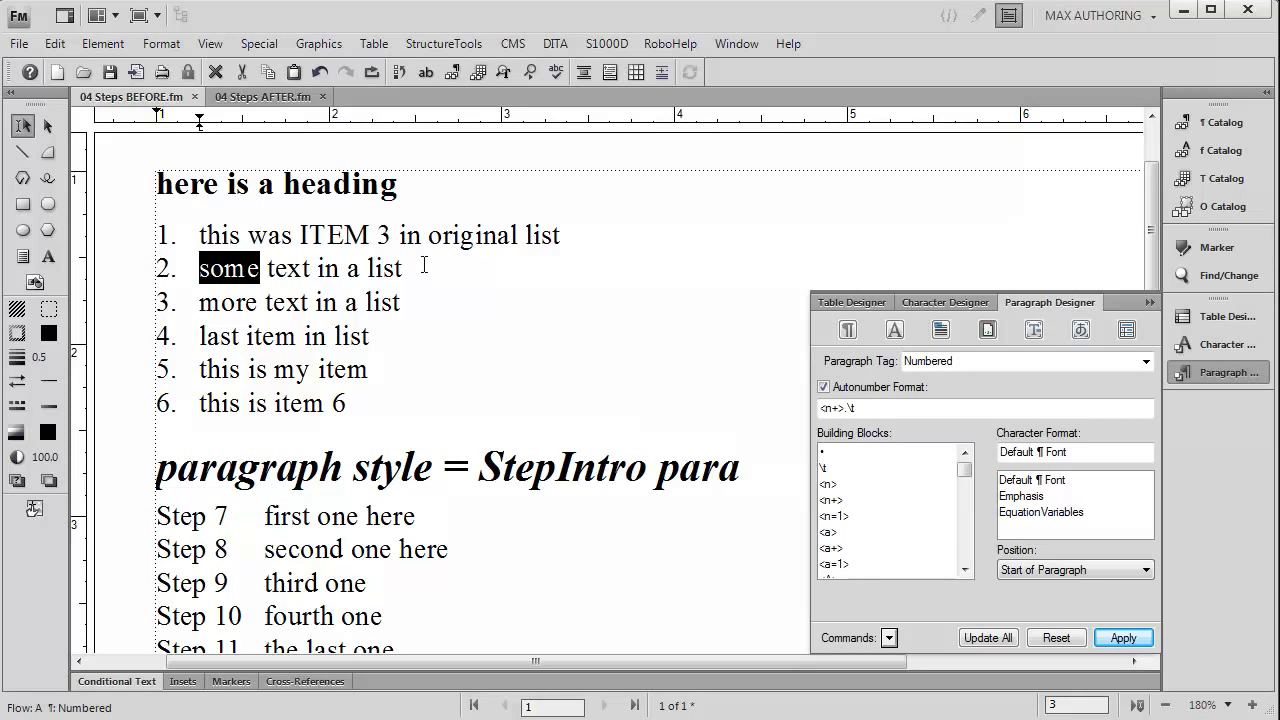
pyautogui.doubleClick(467, 242)
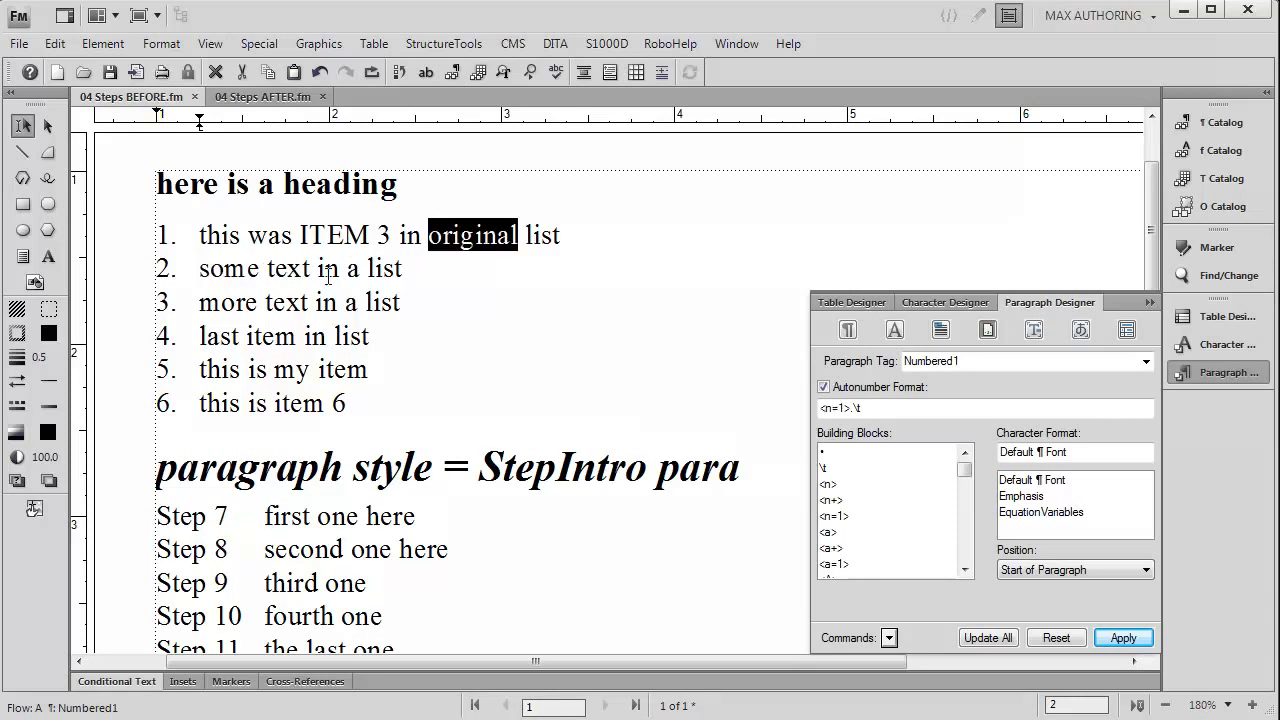
# Step: Append "THIS WAS ITEM 4" to the "last item in list" paragraph and move that paragraph to the start of the list
pyautogui.click(301, 342)
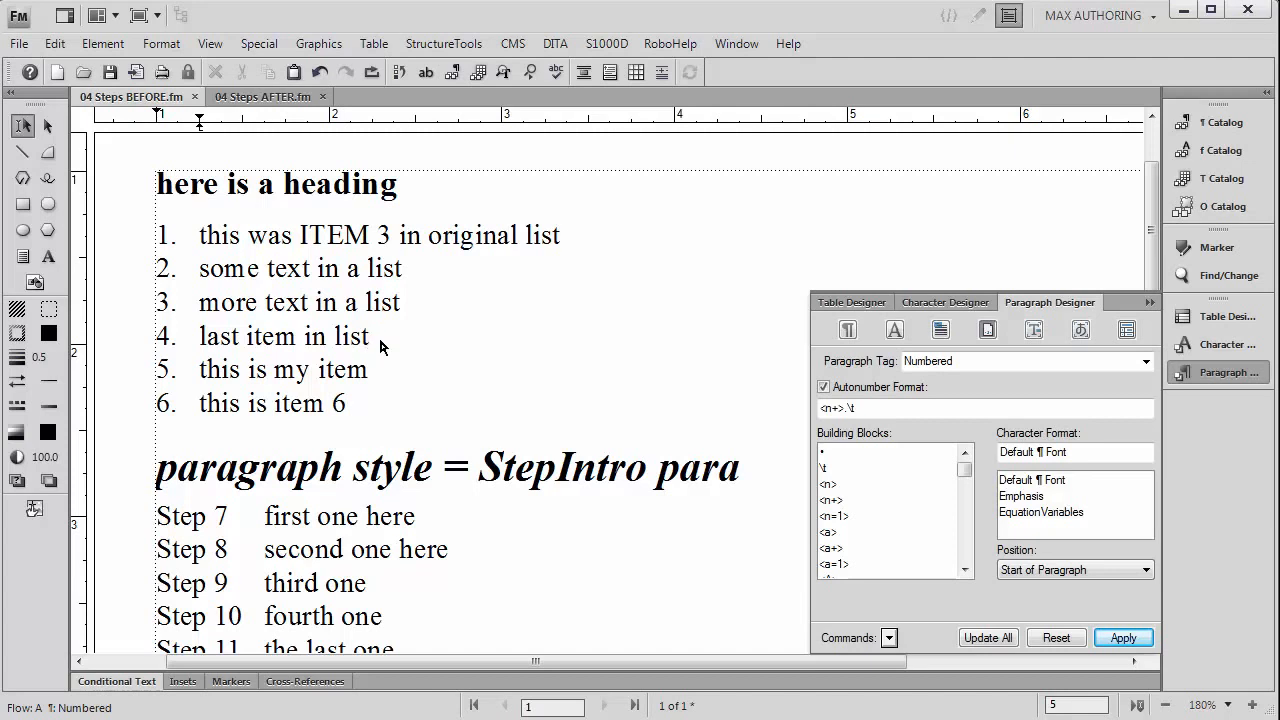
pyautogui.write('THIS WAS ITEM ')
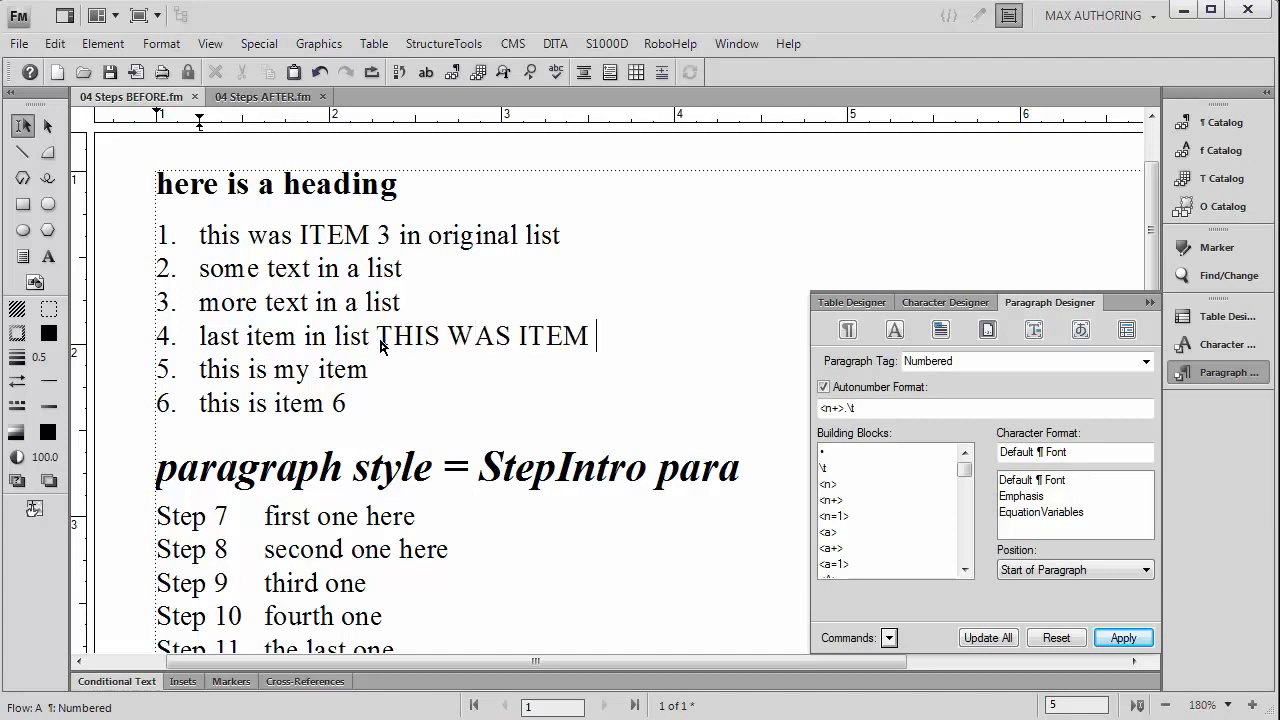
pyautogui.write('4')
pyautogui.tripleClick(380, 340)
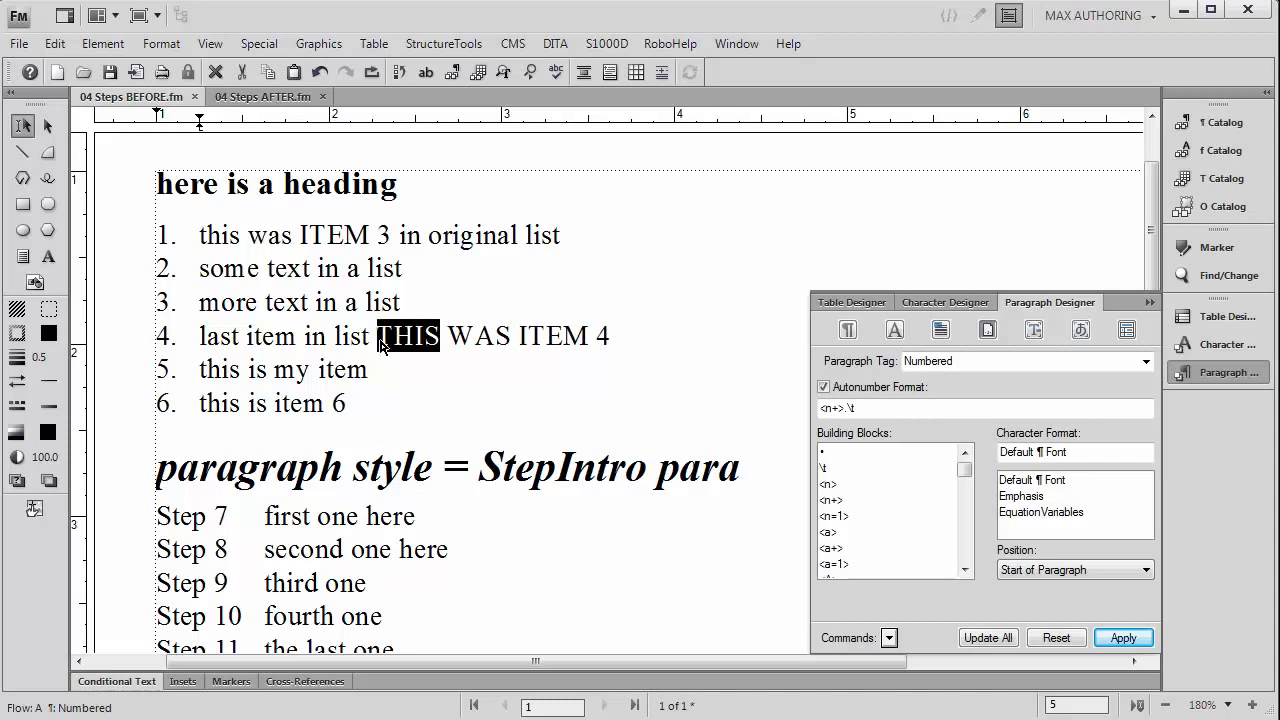
pyautogui.moveTo(380, 345); pyautogui.dragTo(184, 248)
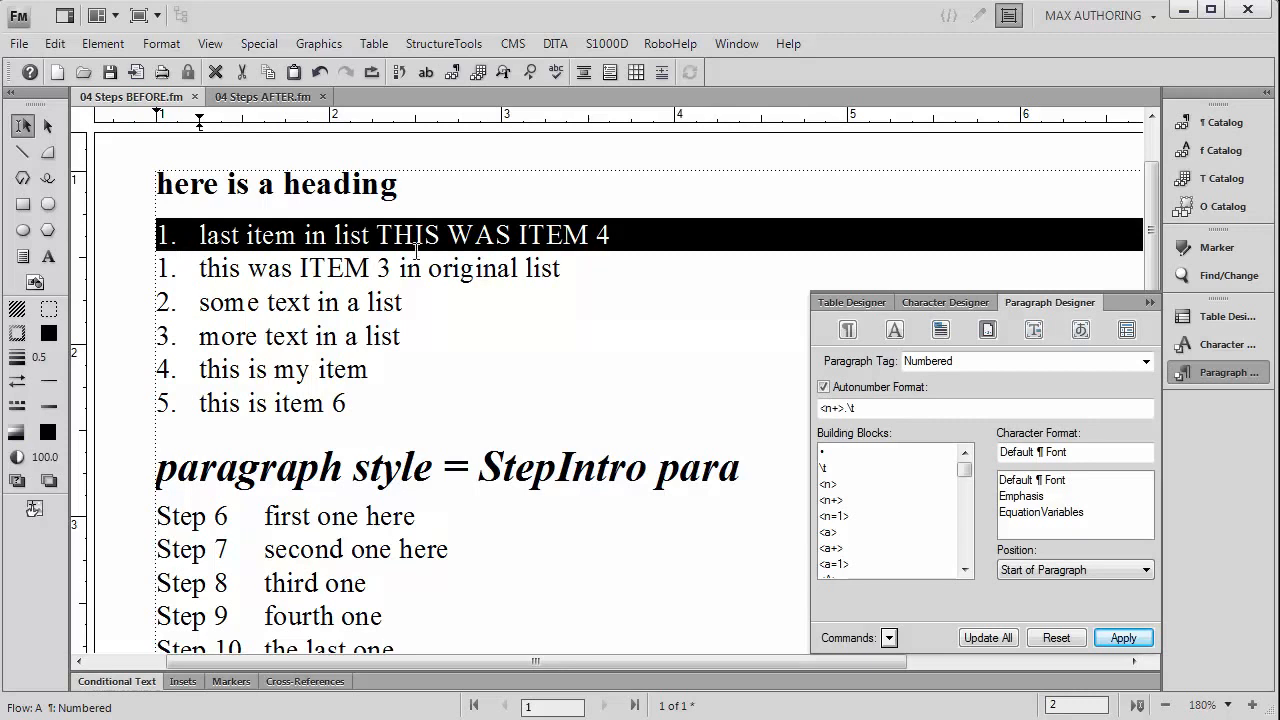
# Step: Compare the tags of the first two list items and apply the Numbered1 paragraph format to the first one
pyautogui.doubleClick(533, 268)
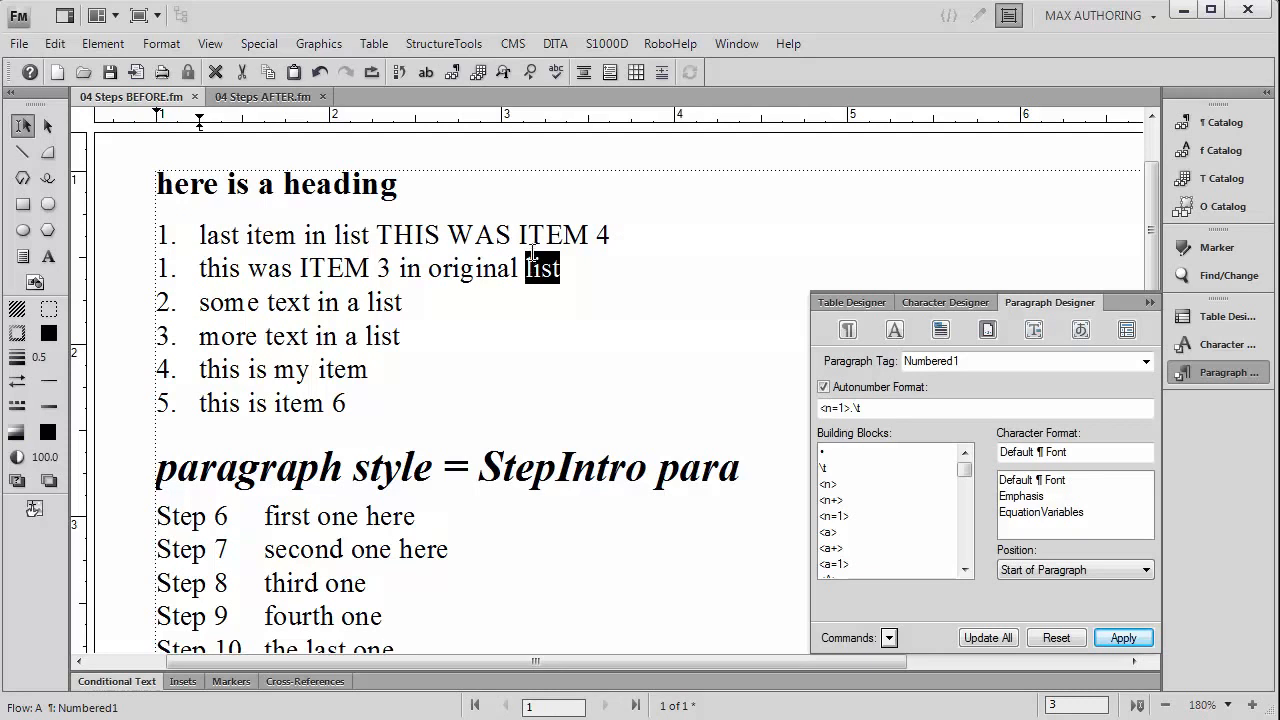
pyautogui.doubleClick(533, 236)
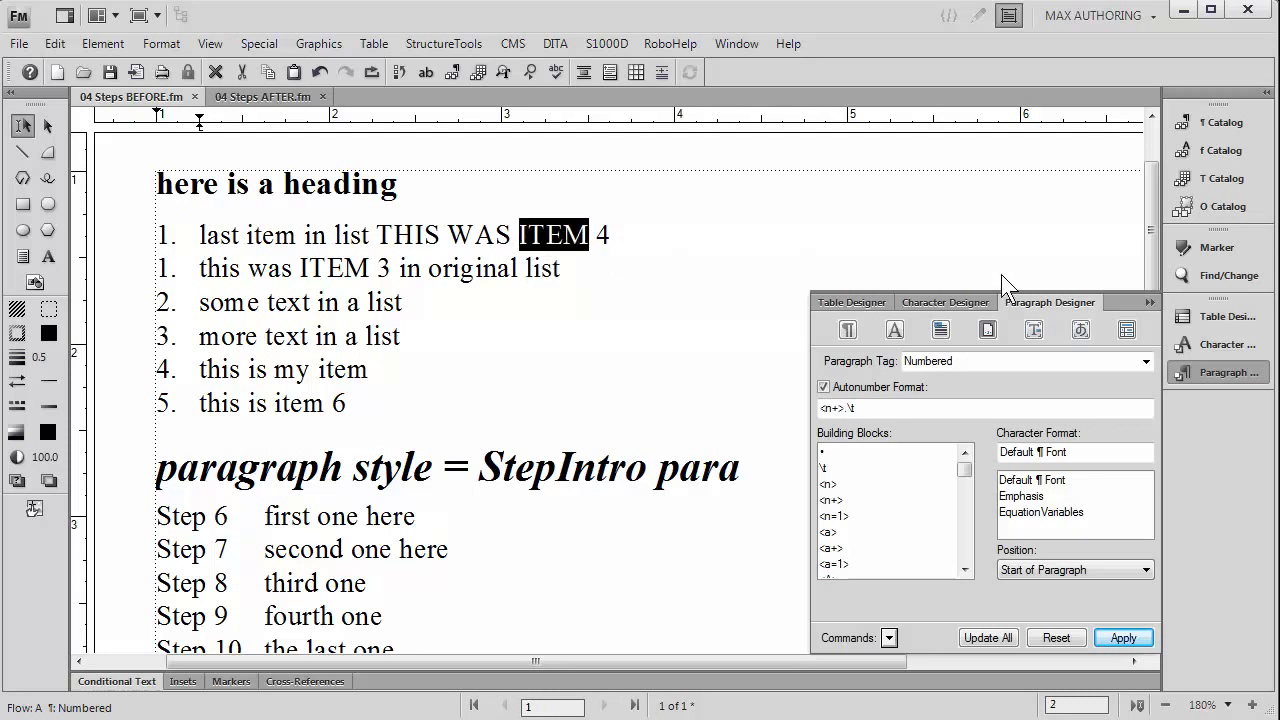
pyautogui.click(1147, 362)
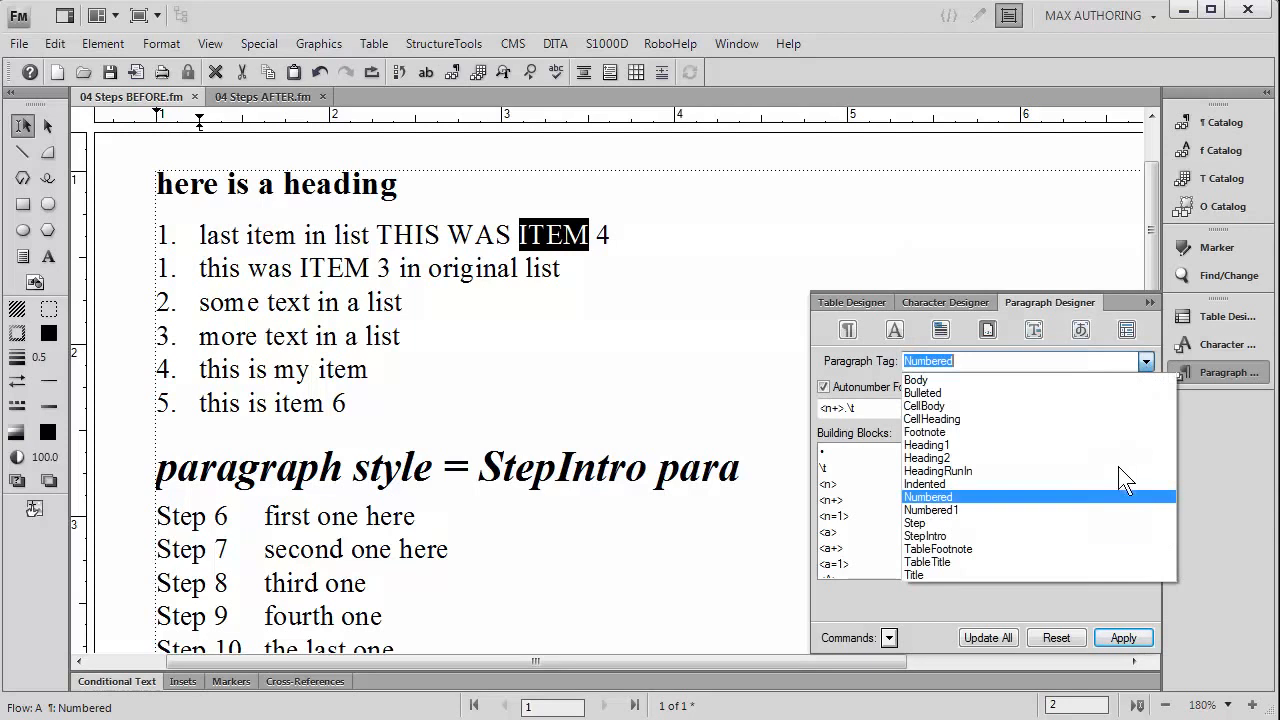
pyautogui.click(1118, 504)
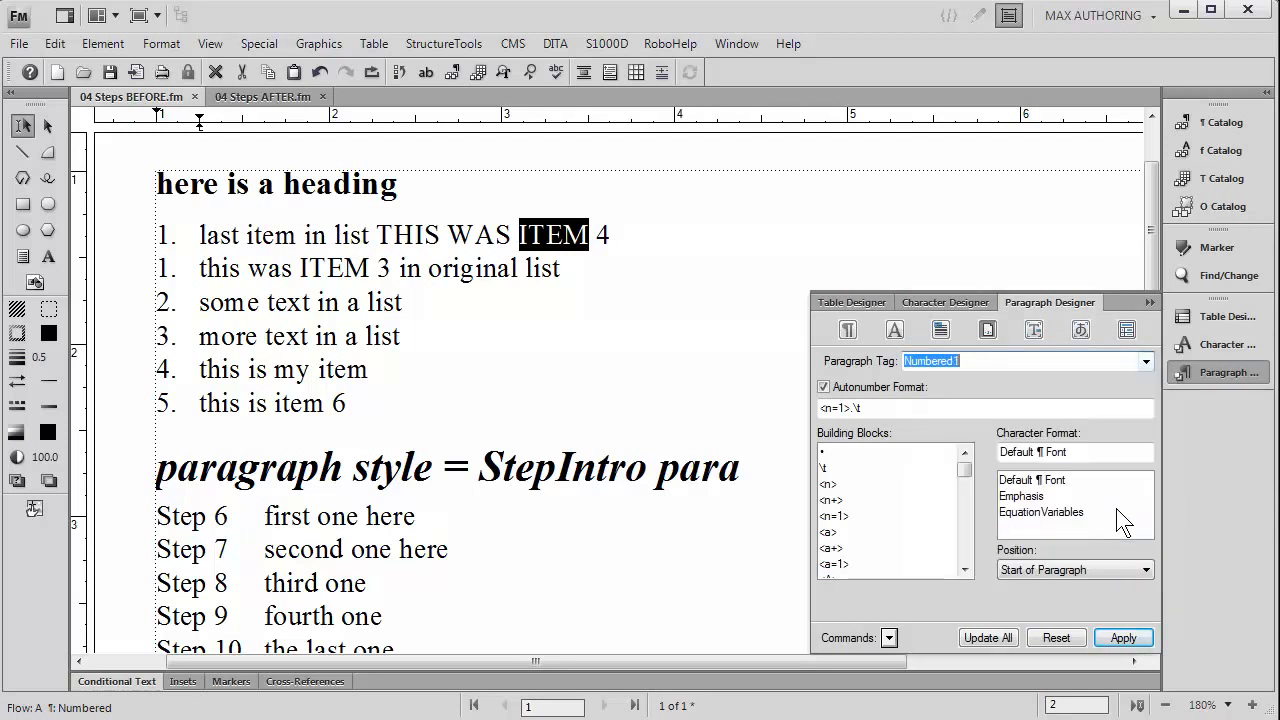
pyautogui.click(1122, 638)
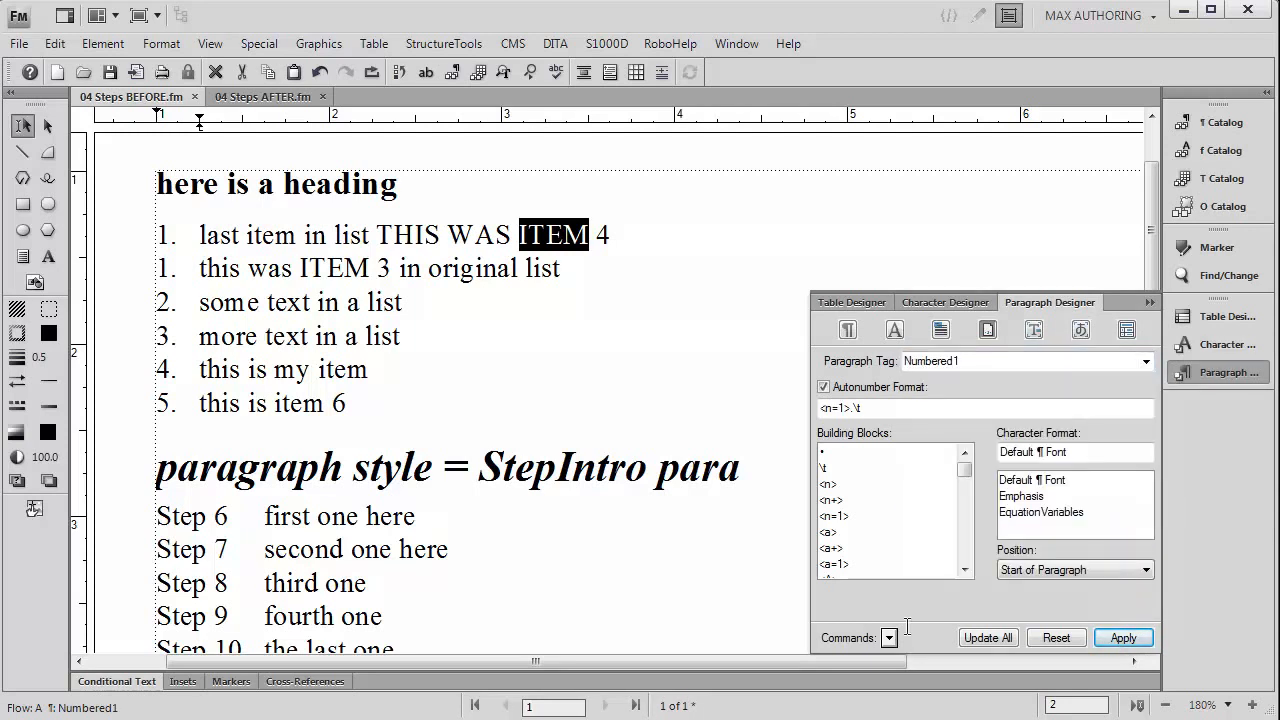
# Step: Apply the Numbered paragraph format to the "this was ITEM 3 in original list" item
pyautogui.doubleClick(484, 270)
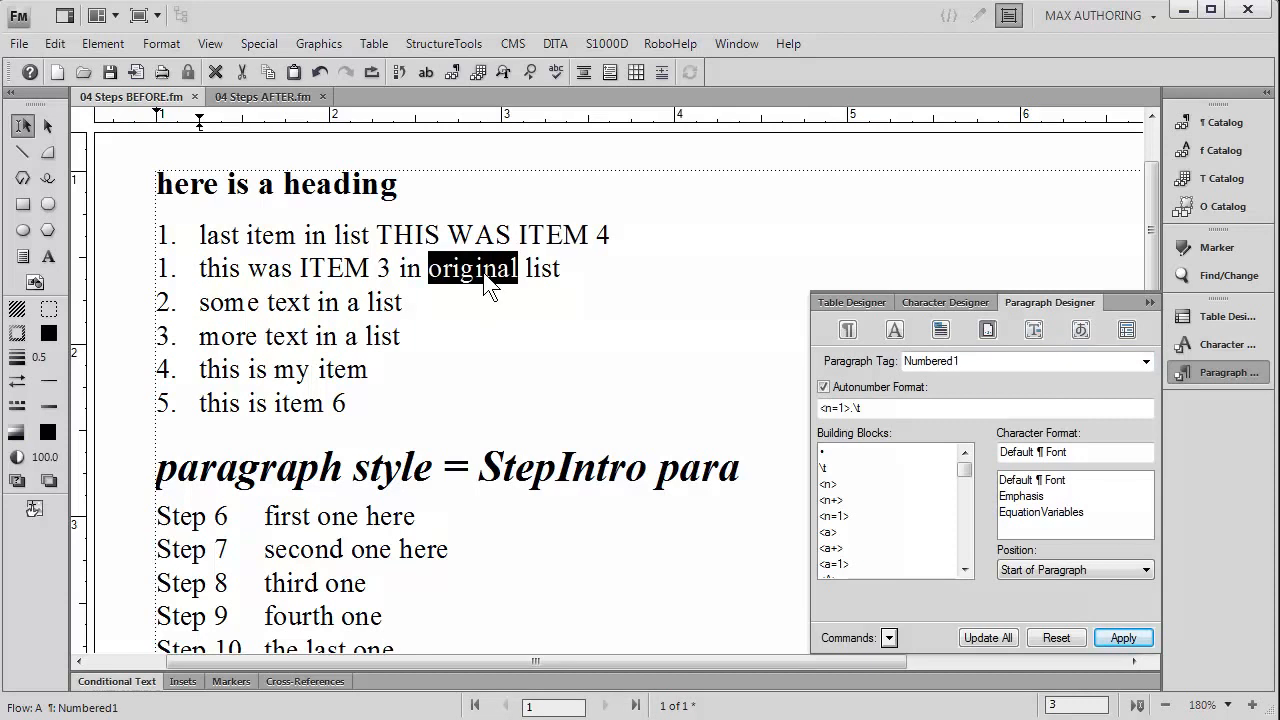
pyautogui.click(1146, 361)
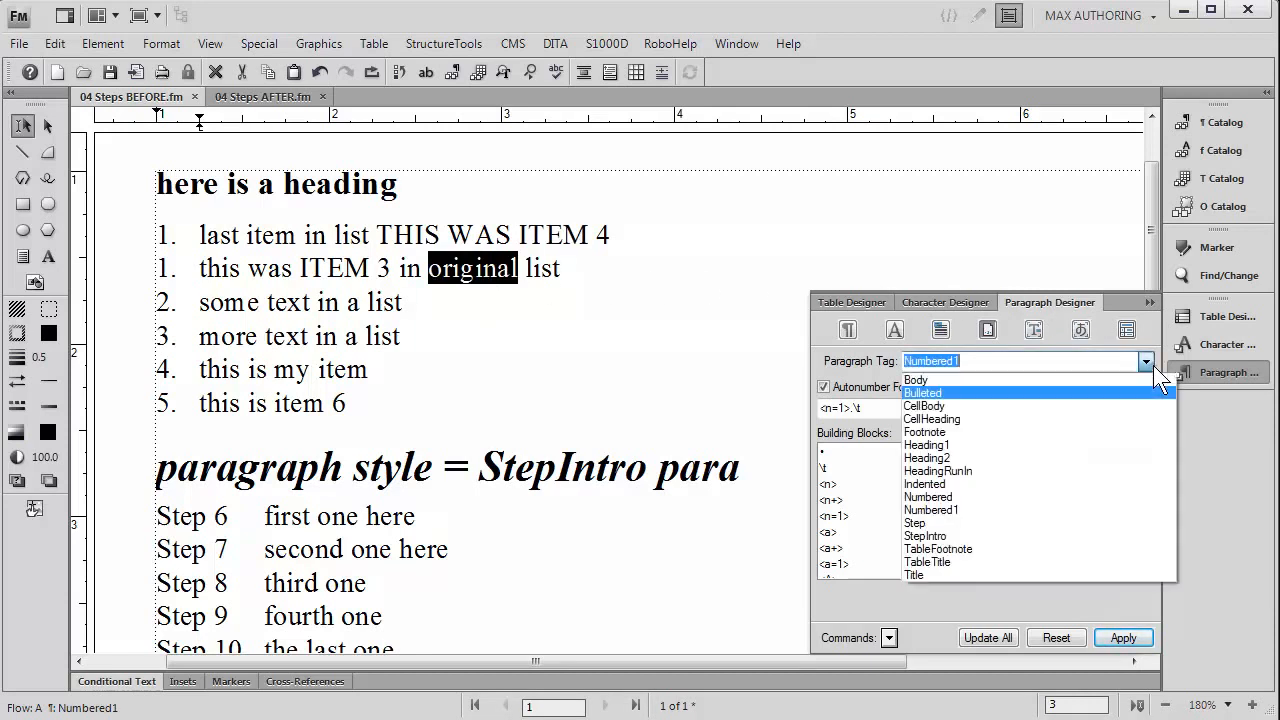
pyautogui.click(1117, 497)
pyautogui.click(1124, 637)
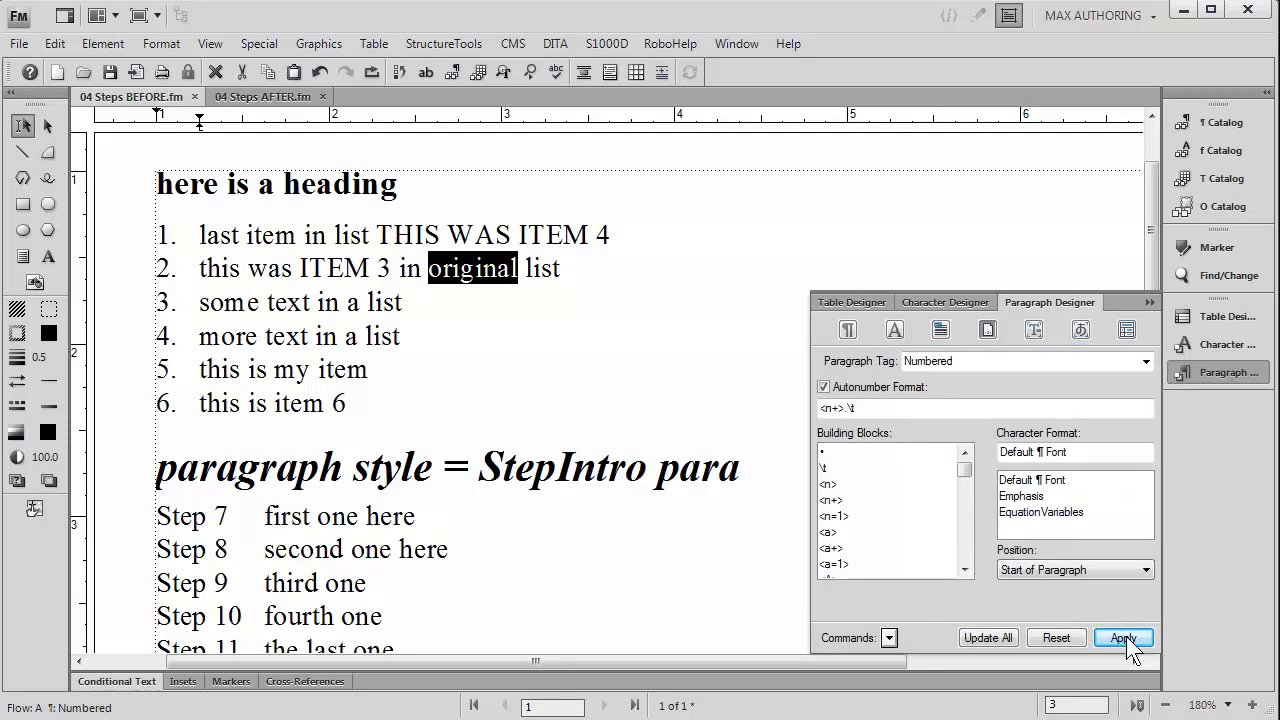
# Step: Draw a temporary rectangle around the numbers of the six-item list and delete it
pyautogui.click(24, 204)
pyautogui.moveTo(129, 215); pyautogui.dragTo(183, 433)
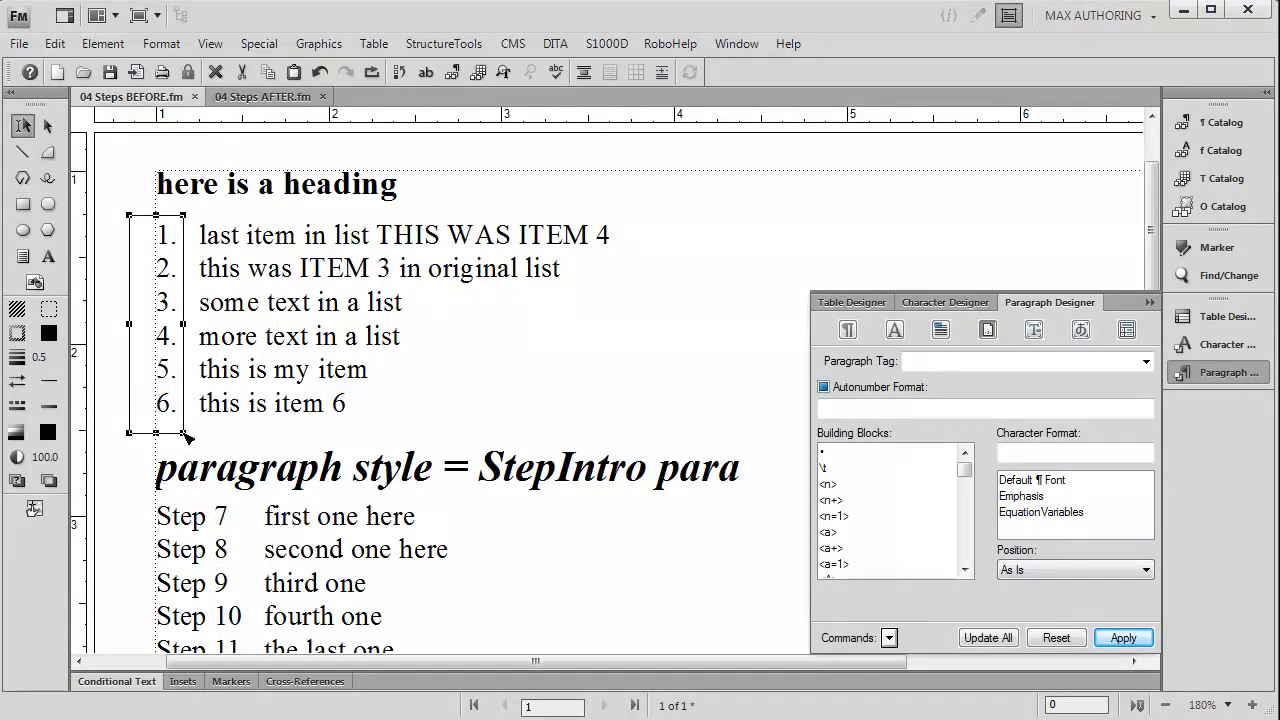
pyautogui.press('Delete')
# Step: Examine the autonumber format of the Step paragraphs below the StepIntro heading
pyautogui.scroll(-3, 183, 433)
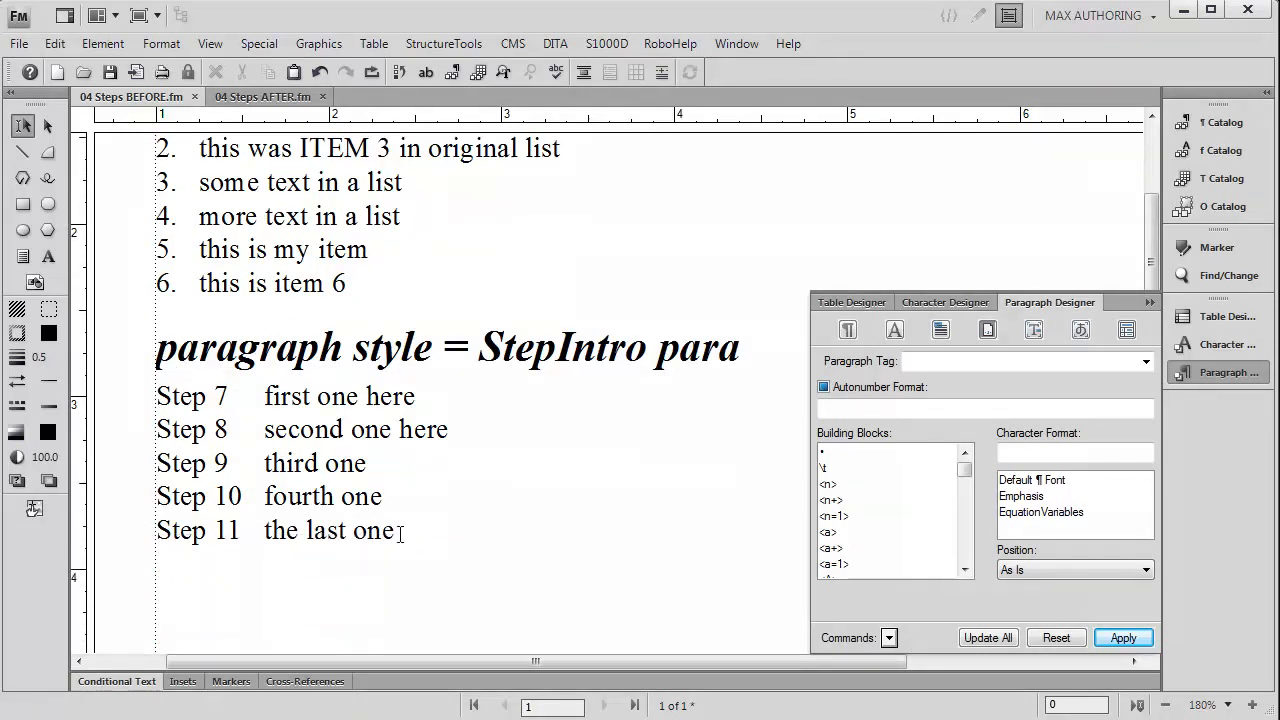
pyautogui.moveTo(400, 535); pyautogui.dragTo(220, 397)
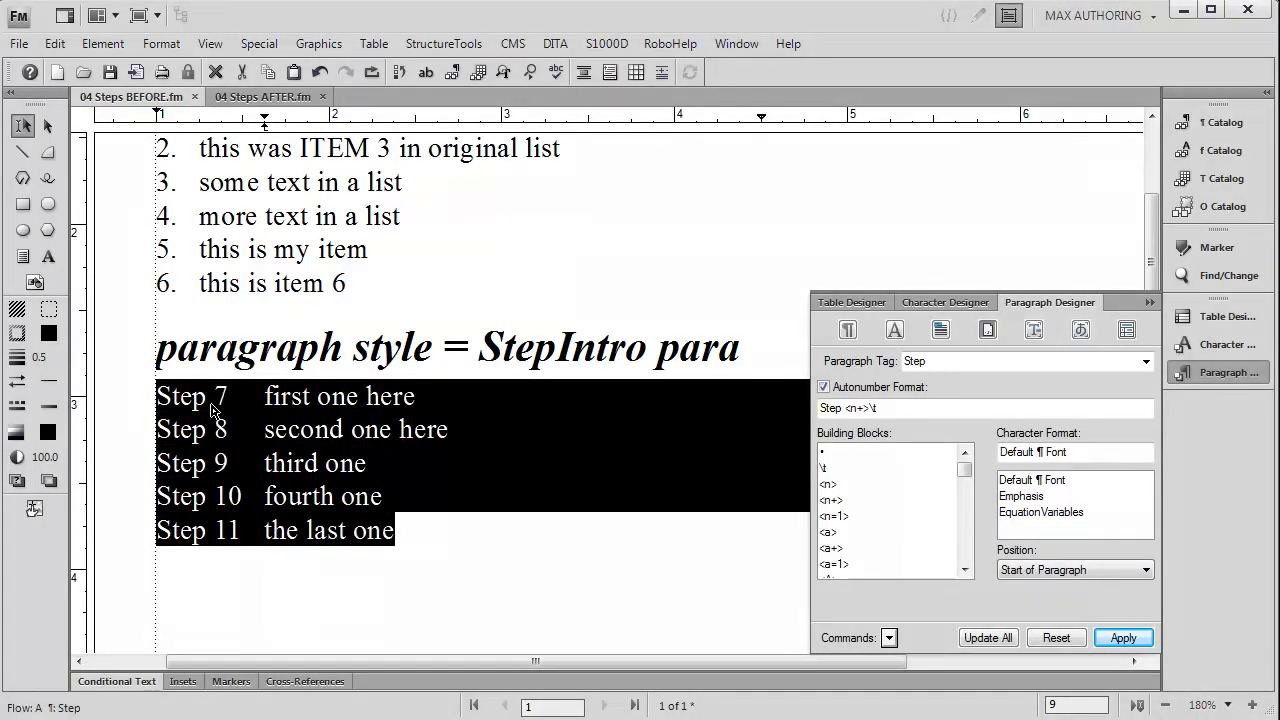
pyautogui.click(272, 432)
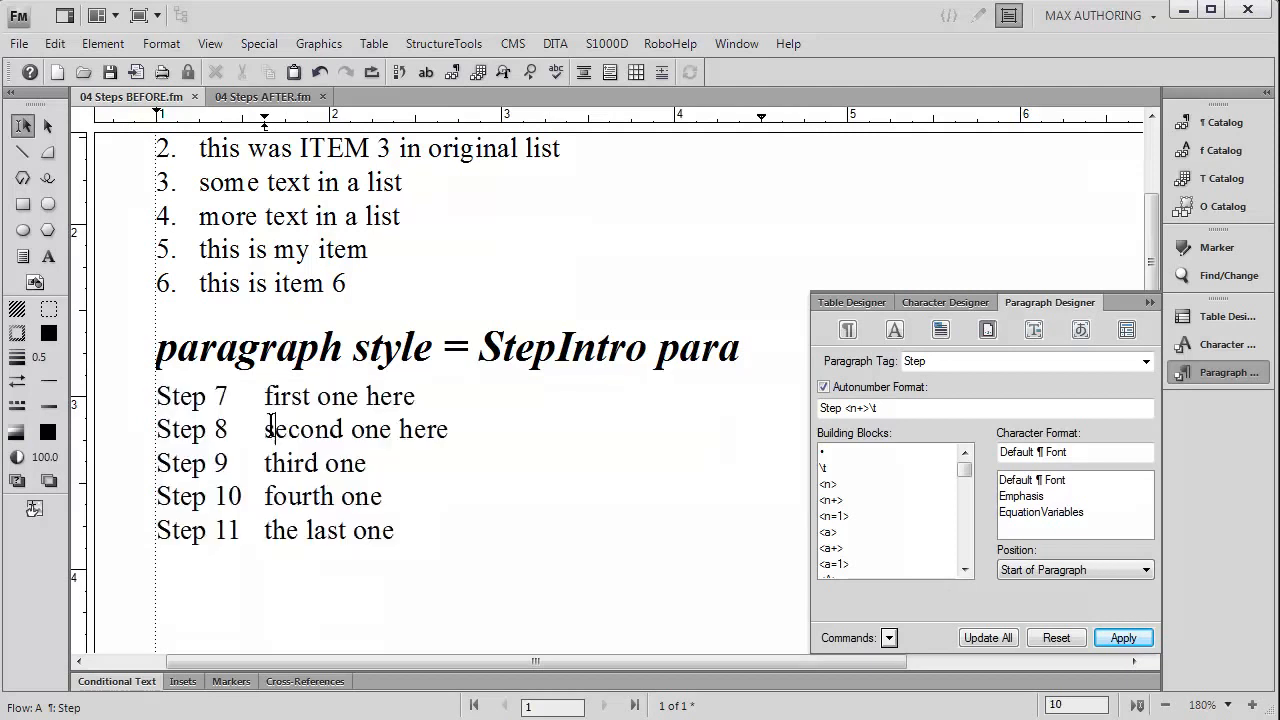
pyautogui.doubleClick(893, 408)
pyautogui.moveTo(893, 408); pyautogui.dragTo(820, 408)
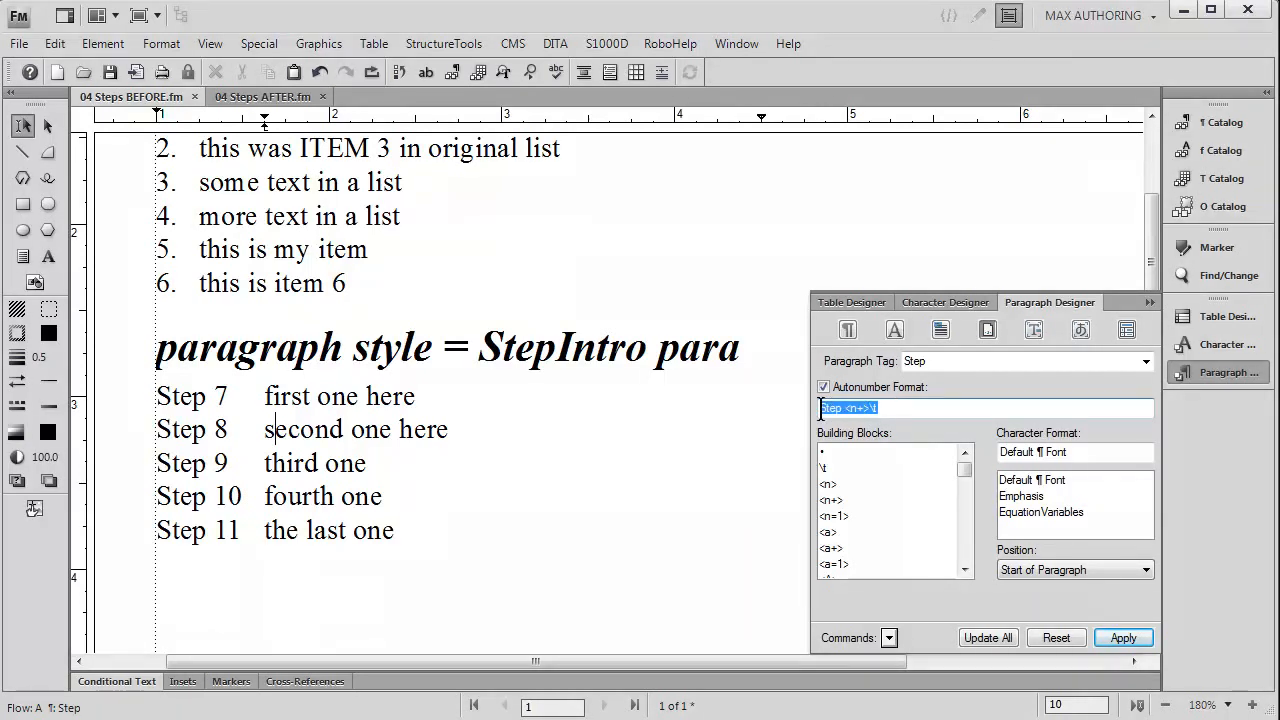
# Step: Switch to the FrameMaker 11 help page in Firefox, find "series label" and read how series labels separate autonumber series
pyautogui.hotkey('alt', 'Tab')
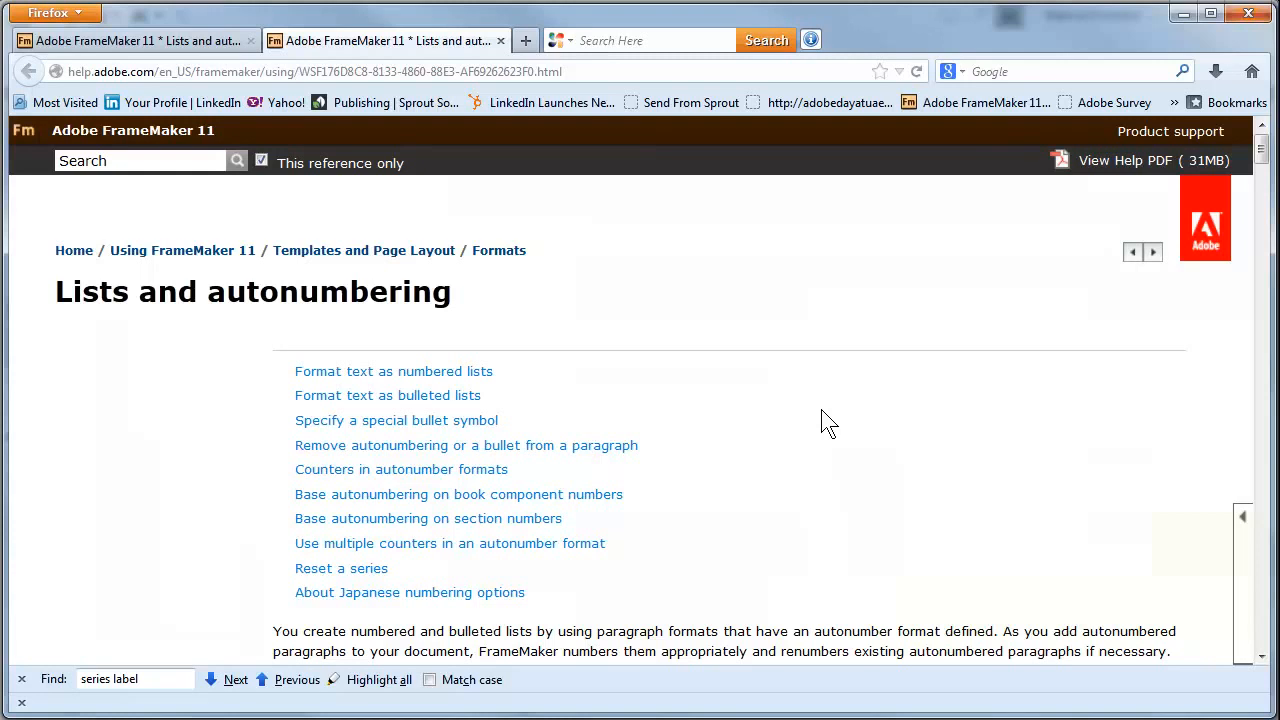
pyautogui.click(236, 680)
pyautogui.click(236, 680)
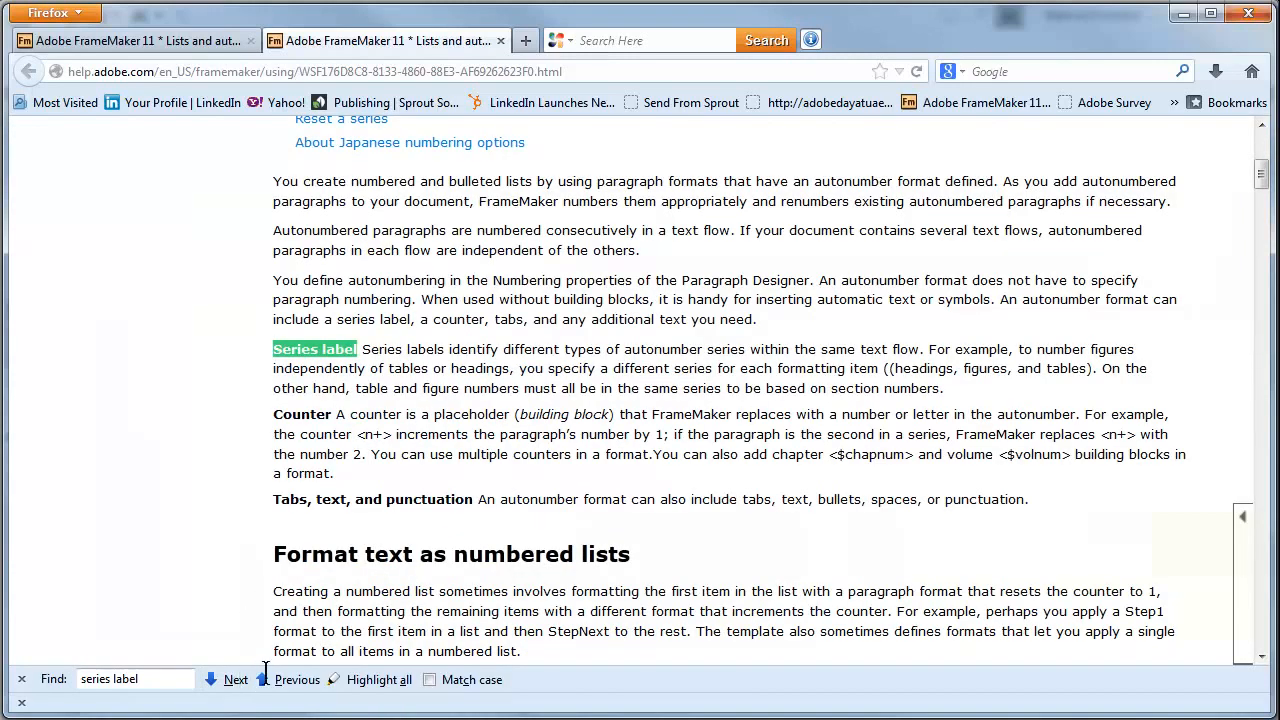
pyautogui.click(362, 349)
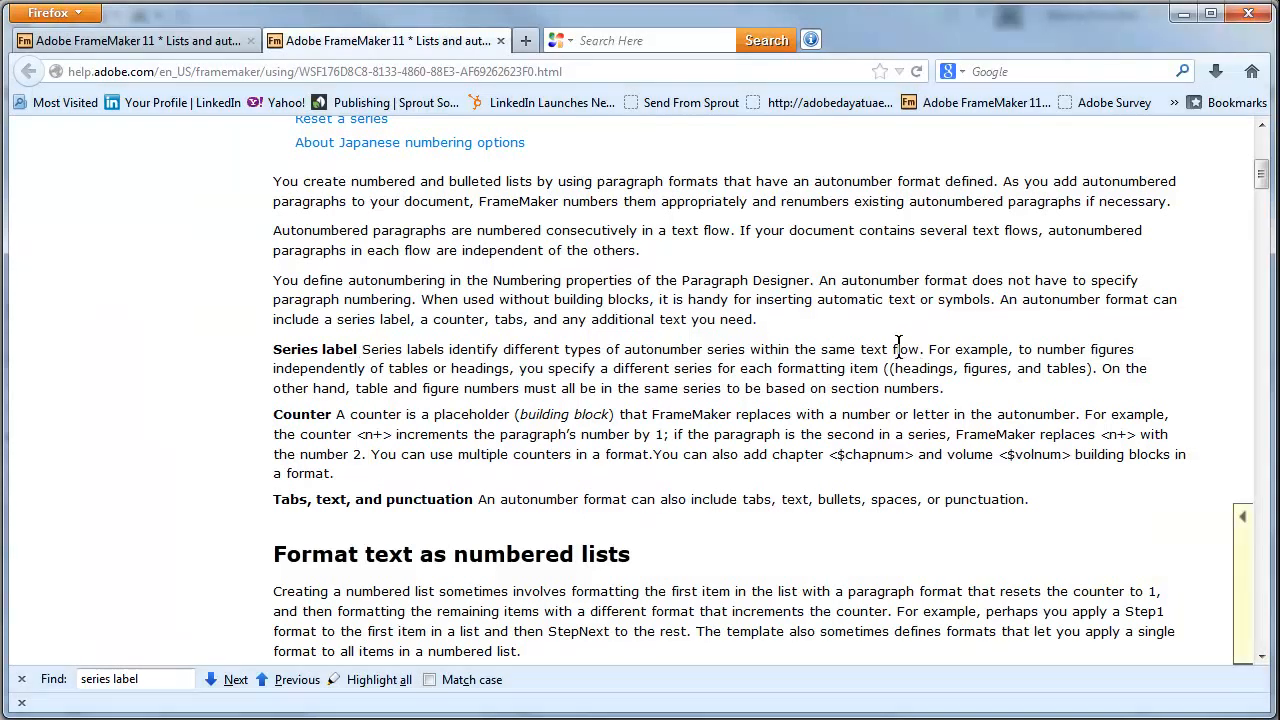
pyautogui.moveTo(919, 349); pyautogui.dragTo(752, 358)
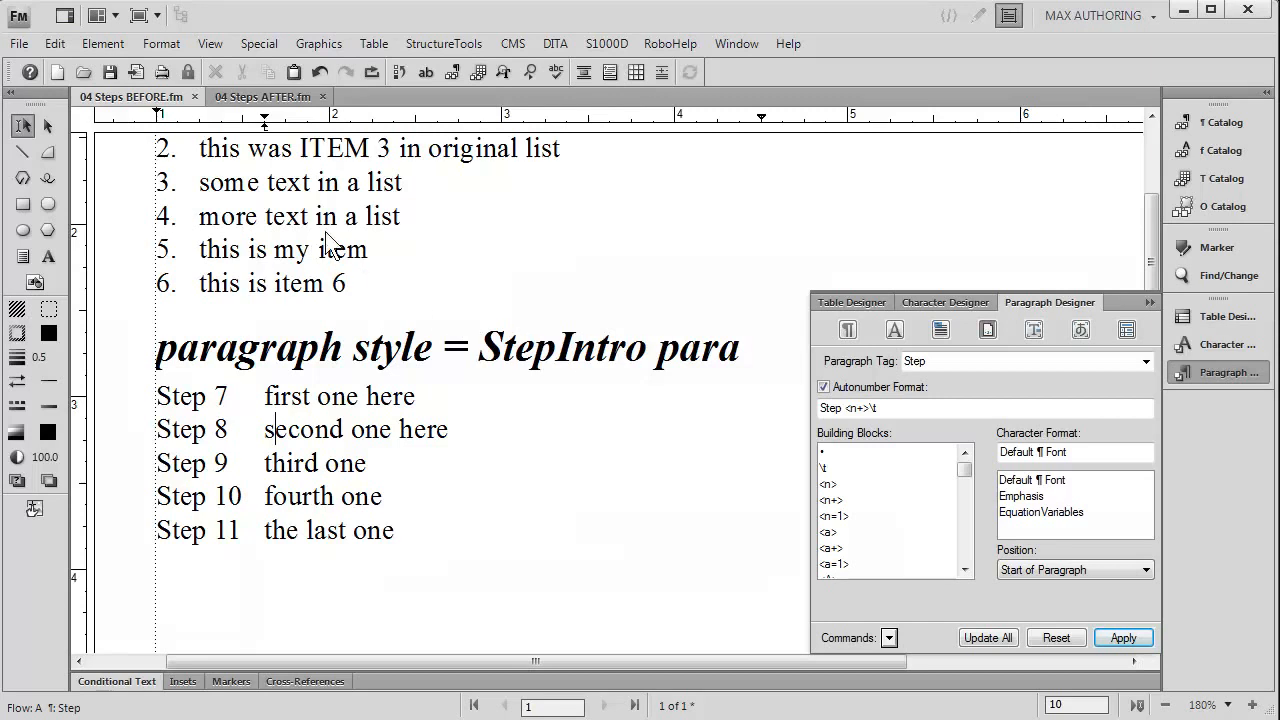
# Step: Switch to the FrameMaker document 04 Steps AFTER.fm and copy the autonumber format of the StepIntro heading
pyautogui.click(280, 100)
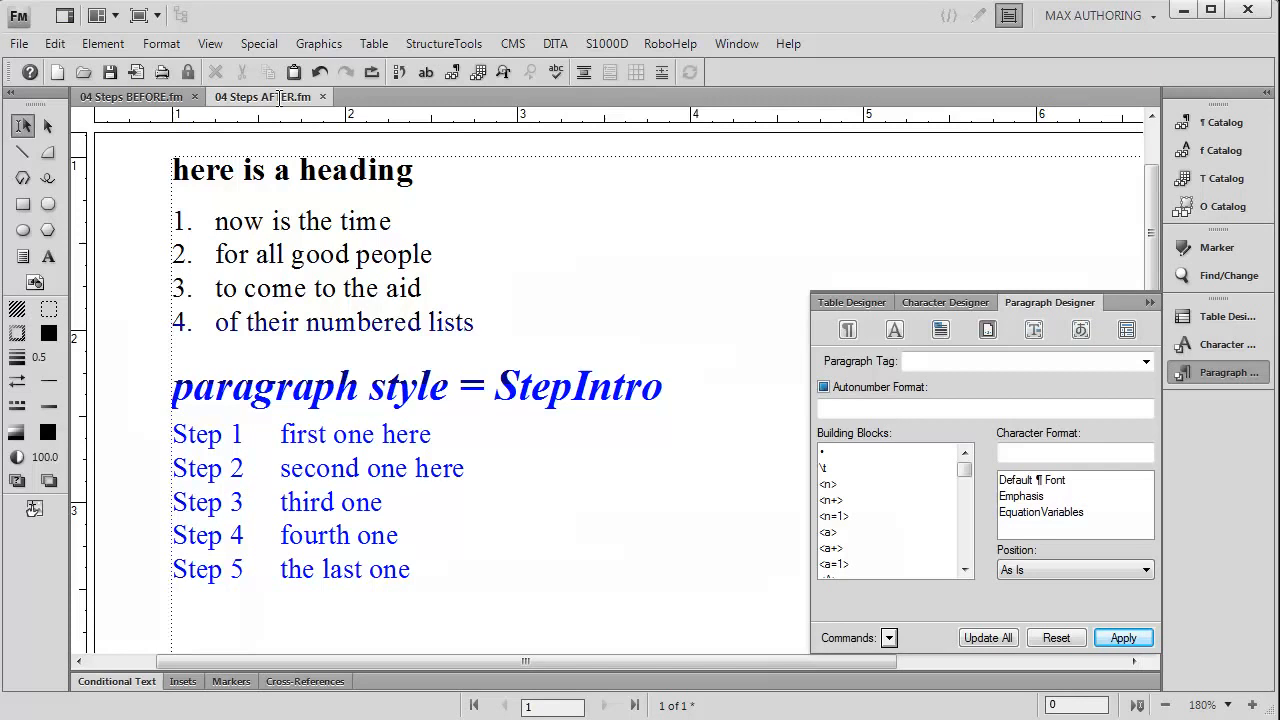
pyautogui.doubleClick(575, 396)
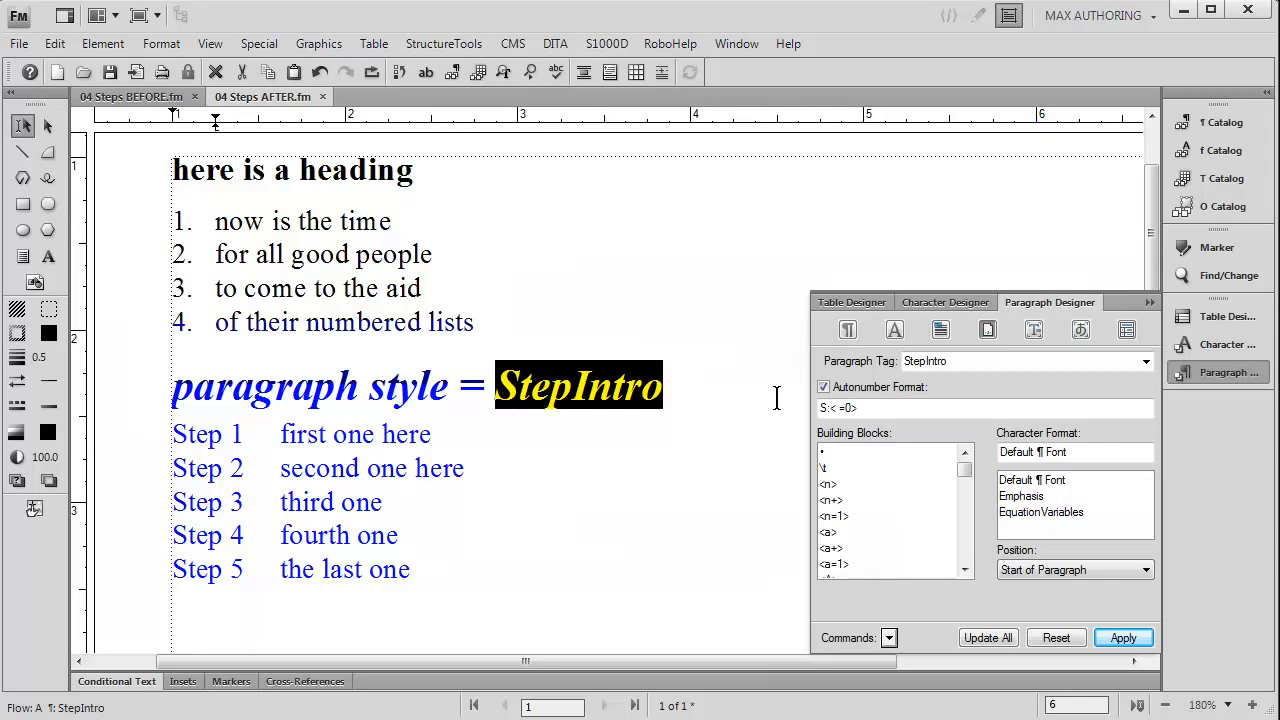
pyautogui.moveTo(864, 408); pyautogui.dragTo(788, 401)
pyautogui.hotkey('ctrl', 'c')
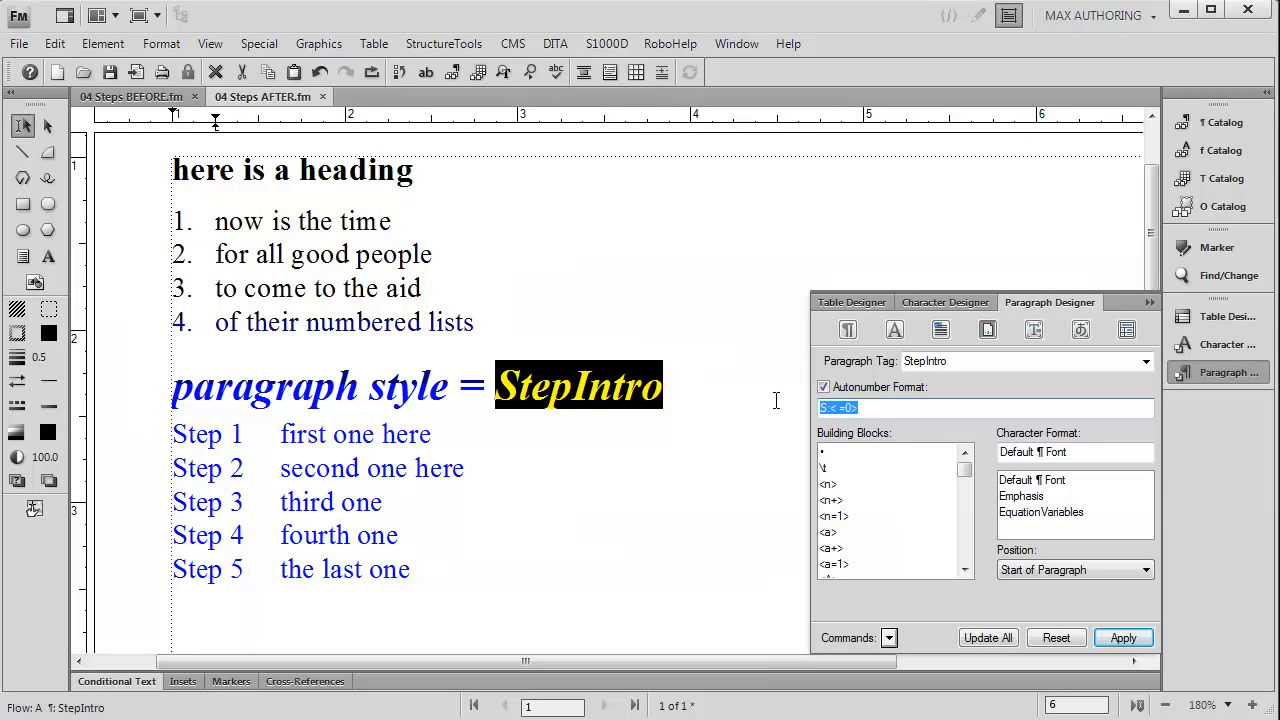
# Step: Paste the copied autonumber format on a temporary line below the StepIntro heading and undo it
pyautogui.click(683, 393)
pyautogui.press('Return')
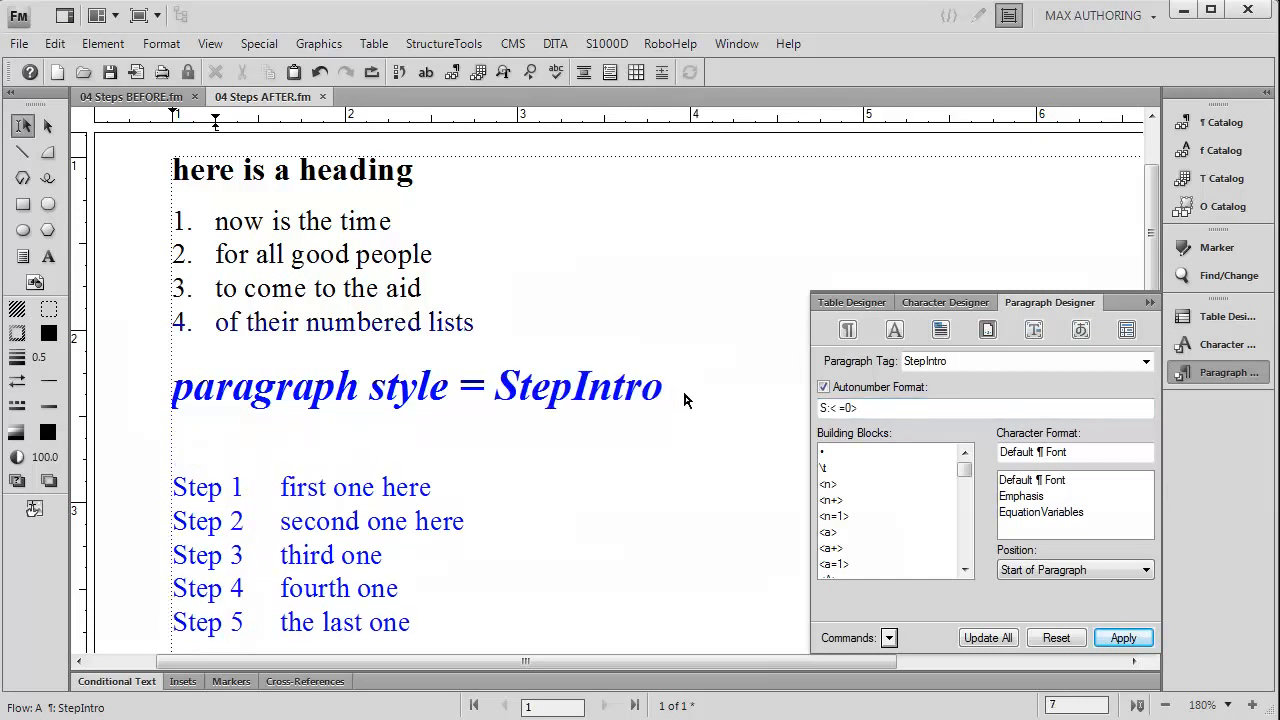
pyautogui.hotkey('ctrl', 'v')
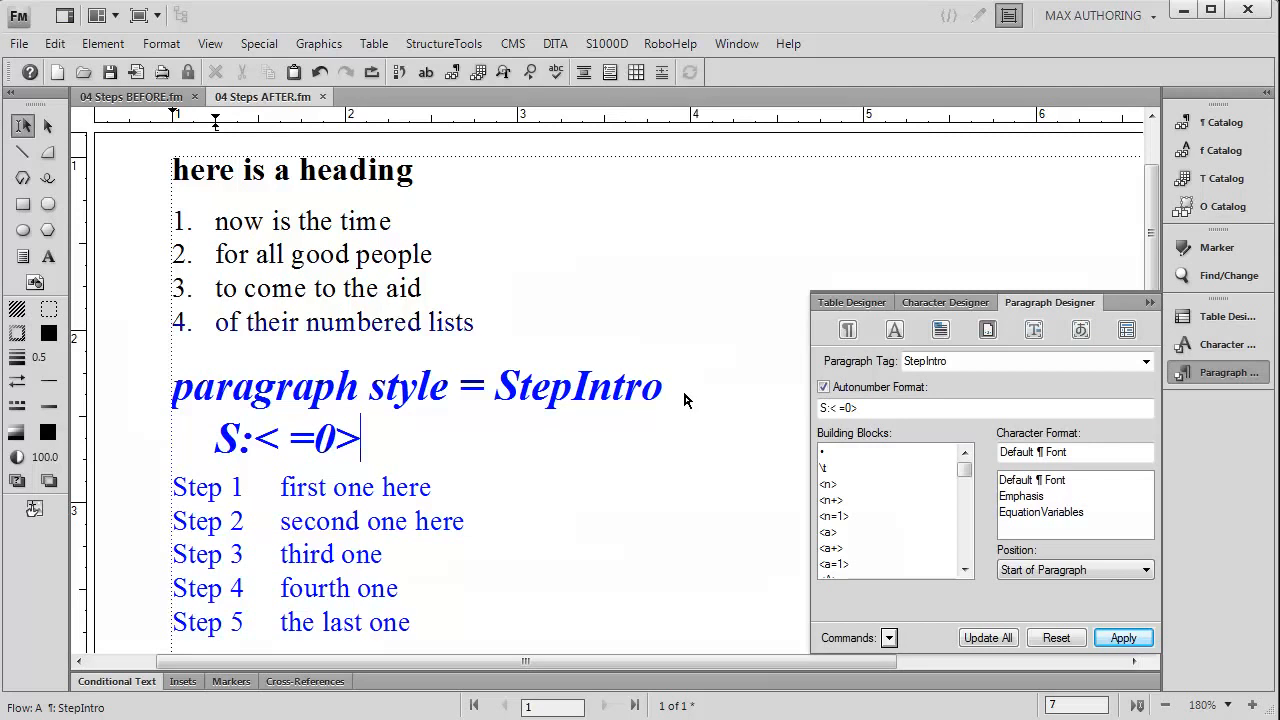
pyautogui.hotkey('ctrl', 'z')
pyautogui.hotkey('ctrl', 'z')
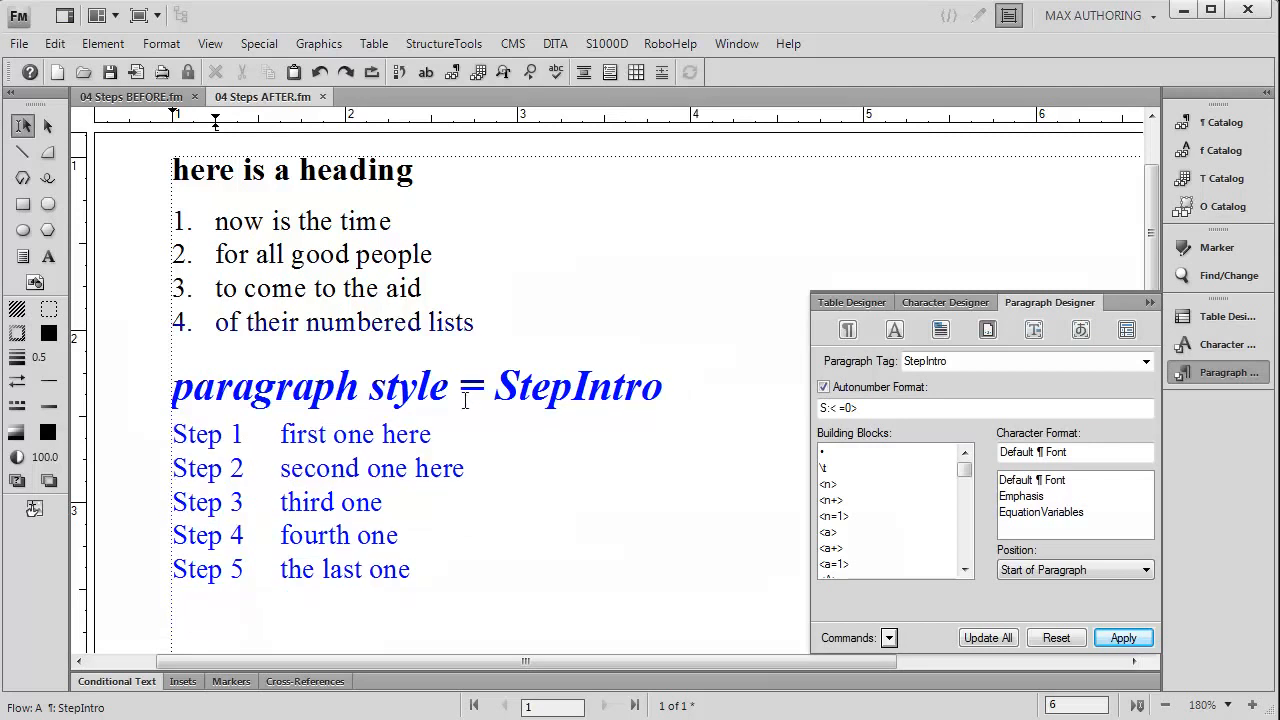
# Step: Copy the Step paragraph's autonumber format and paste it on a temporary line below "first one here"
pyautogui.doubleClick(318, 438)
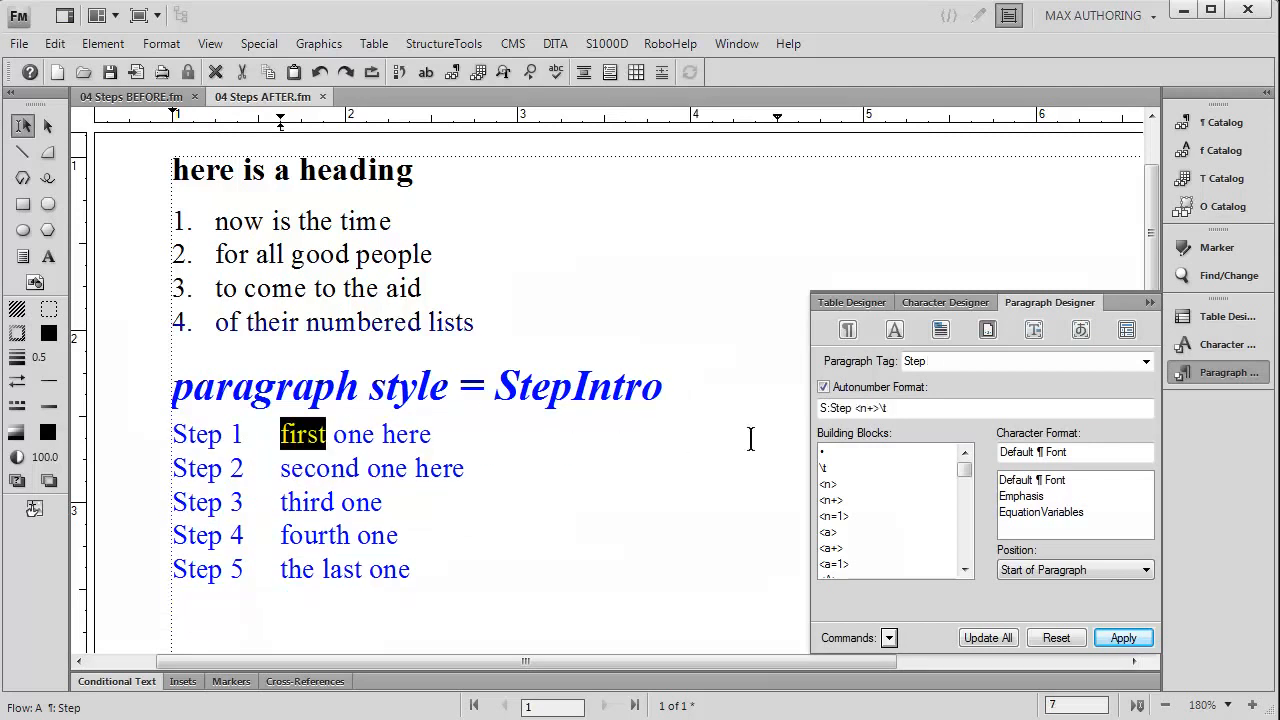
pyautogui.moveTo(905, 410); pyautogui.dragTo(786, 399)
pyautogui.hotkey('ctrl', 'c')
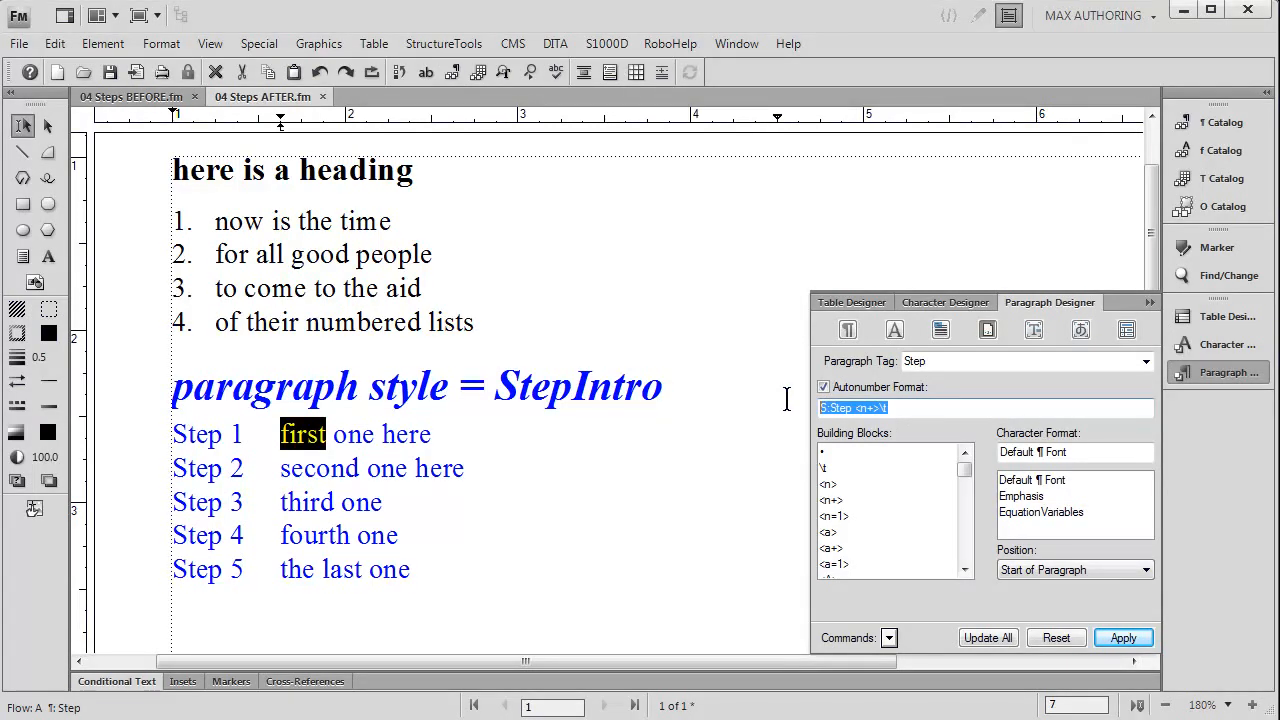
pyautogui.click(456, 440)
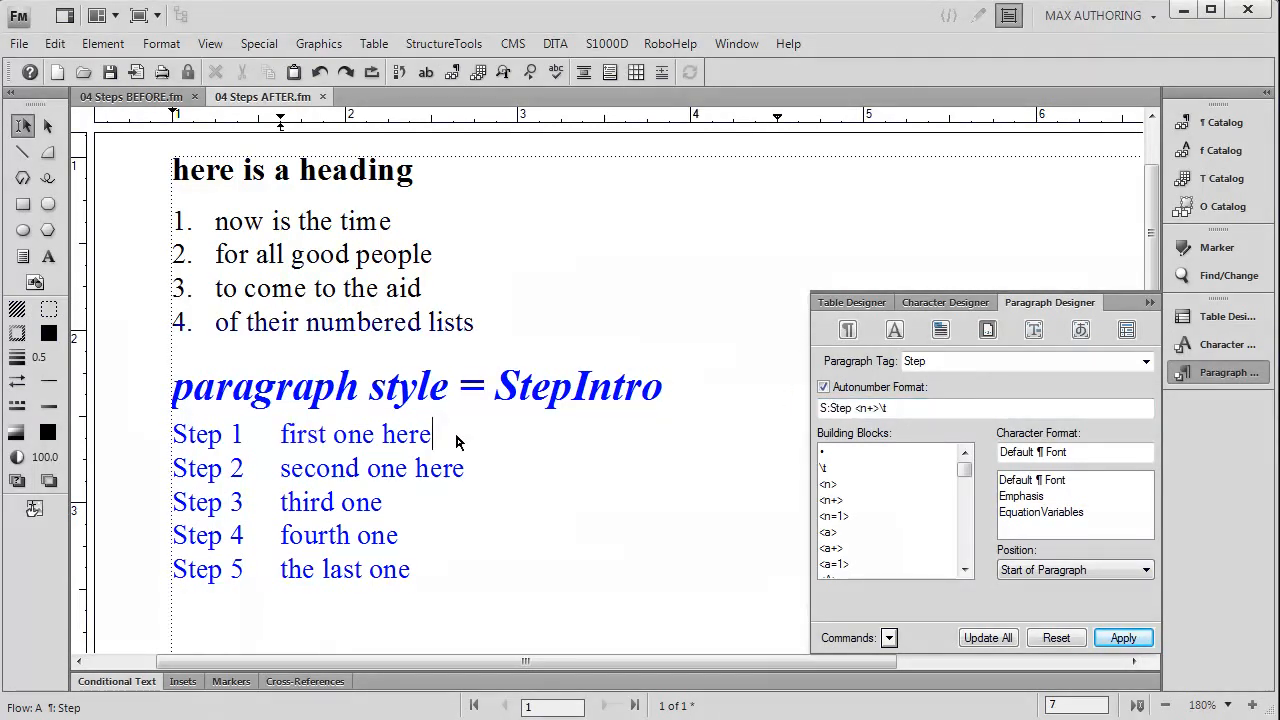
pyautogui.press('Return')
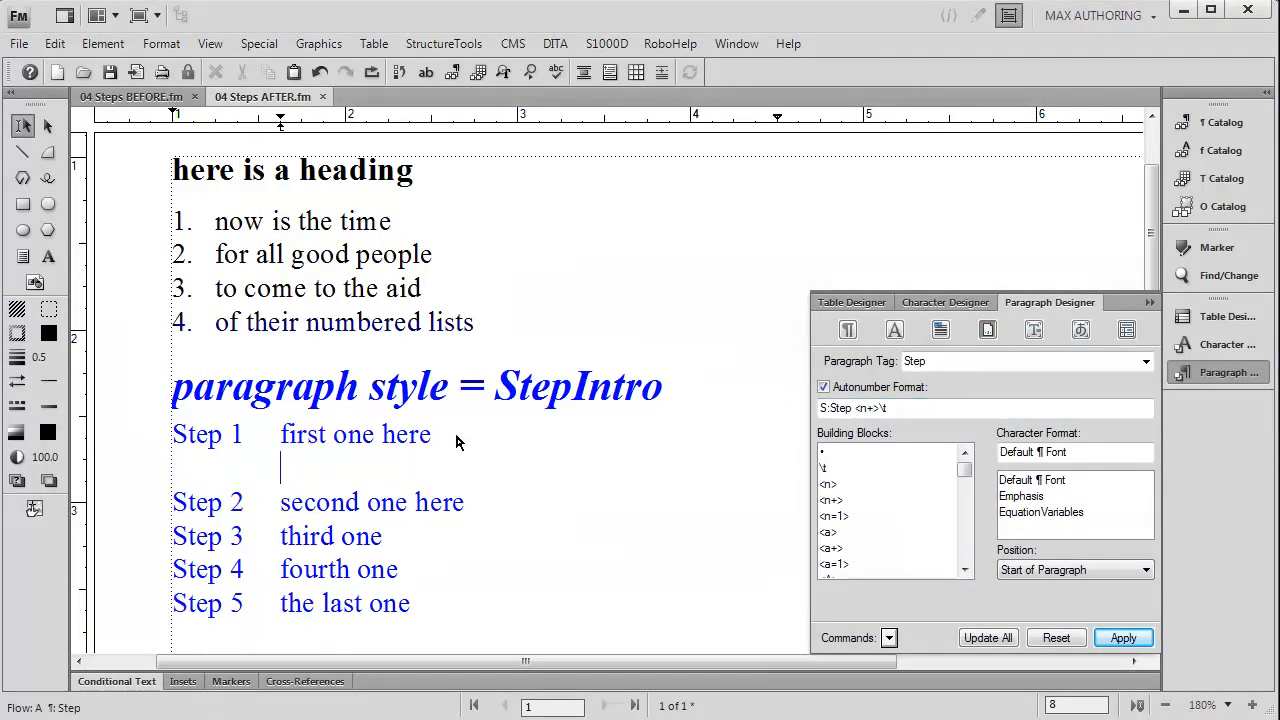
pyautogui.hotkey('ctrl', 'v')
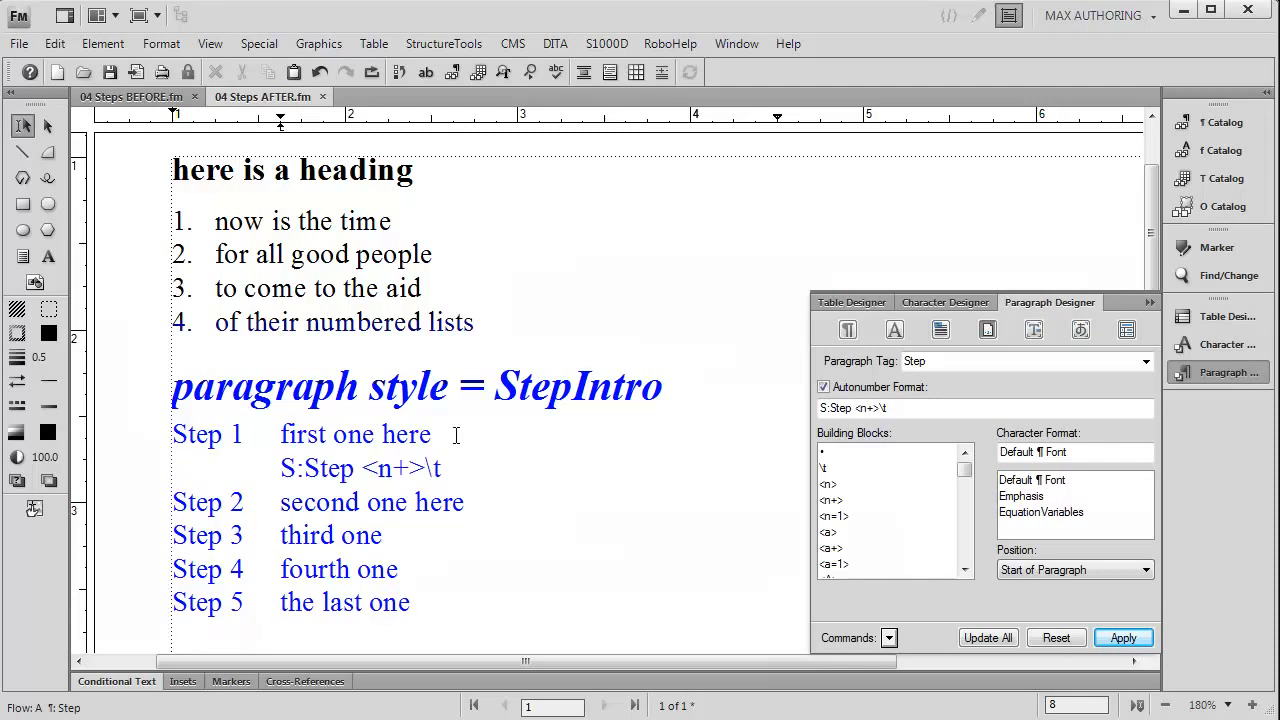
# Step: Examine the series label, text, counter and tab parts of the pasted format and delete that temporary line
pyautogui.doubleClick(303, 468)
pyautogui.doubleClick(333, 474)
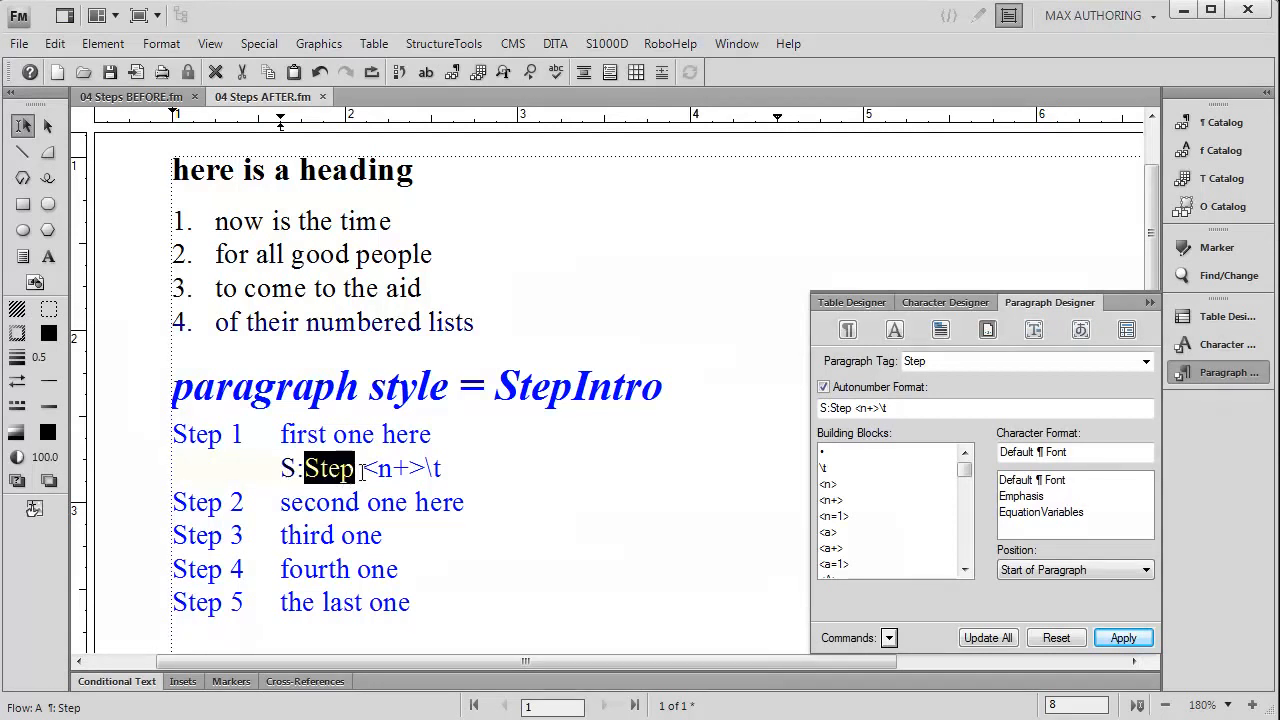
pyautogui.moveTo(363, 470); pyautogui.dragTo(425, 468)
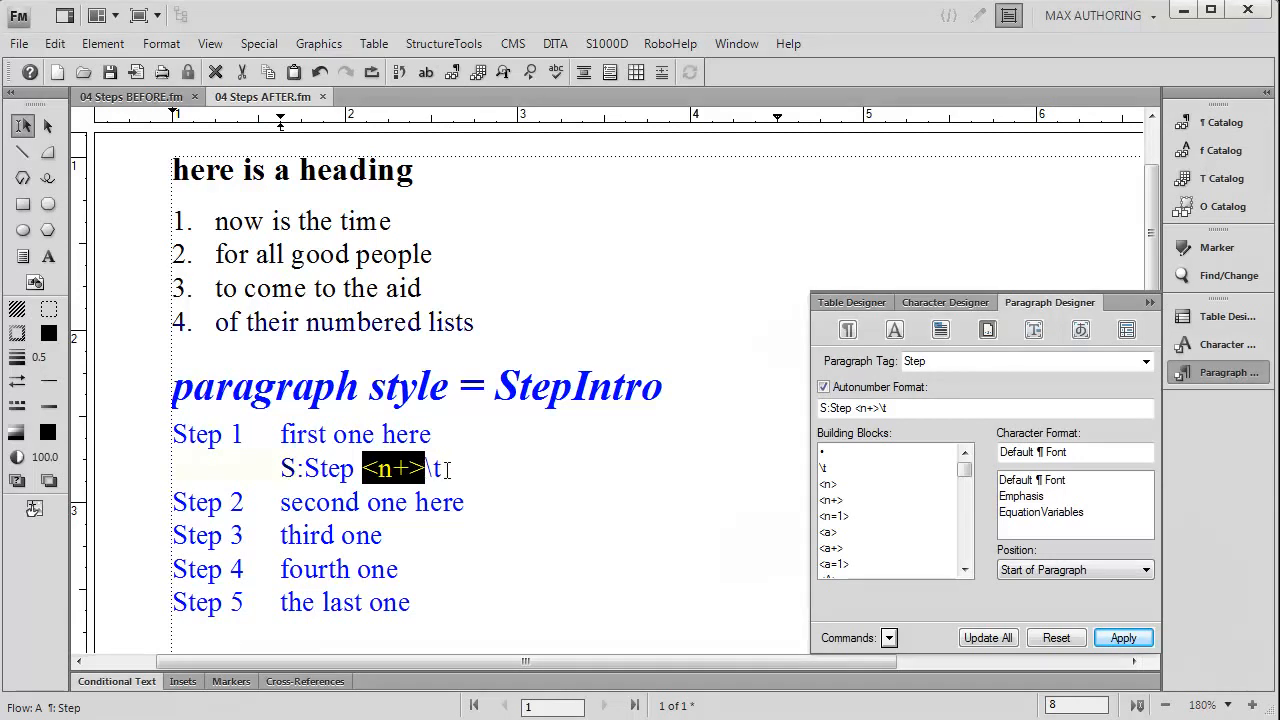
pyautogui.click(436, 468)
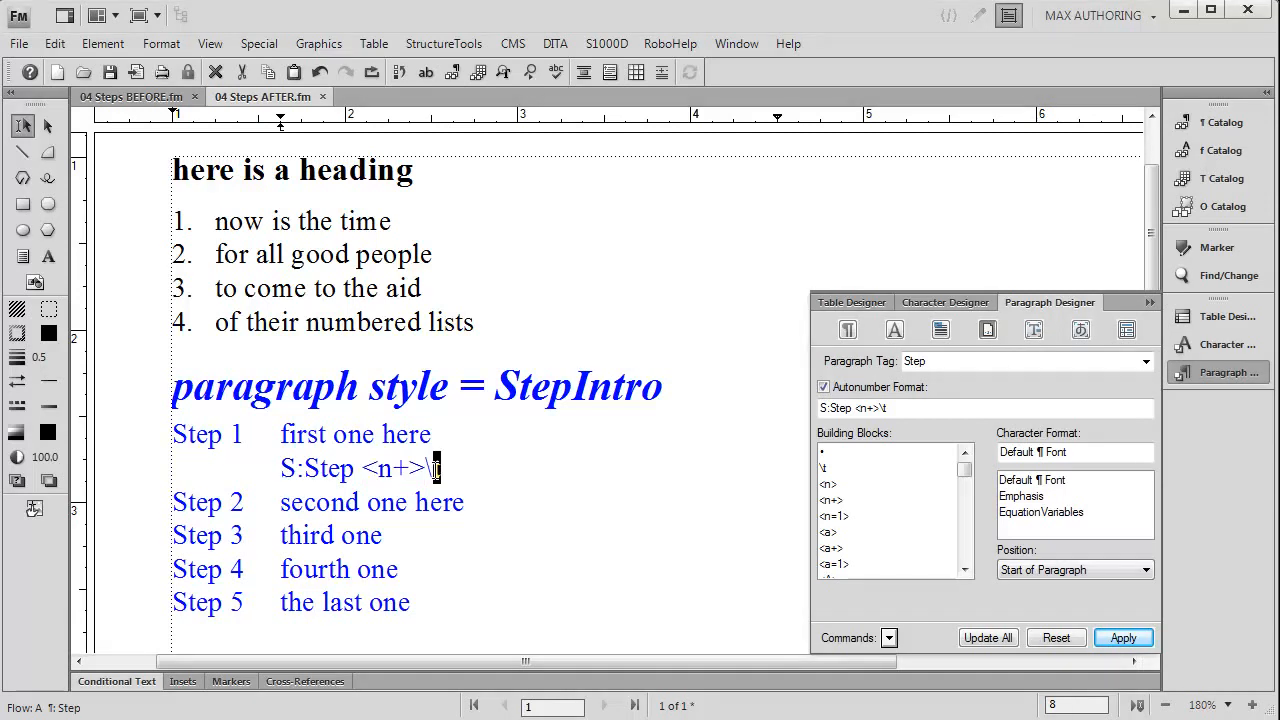
pyautogui.moveTo(436, 468); pyautogui.dragTo(430, 470)
pyautogui.click(430, 470)
pyautogui.tripleClick(343, 470)
pyautogui.press('BackSpace')
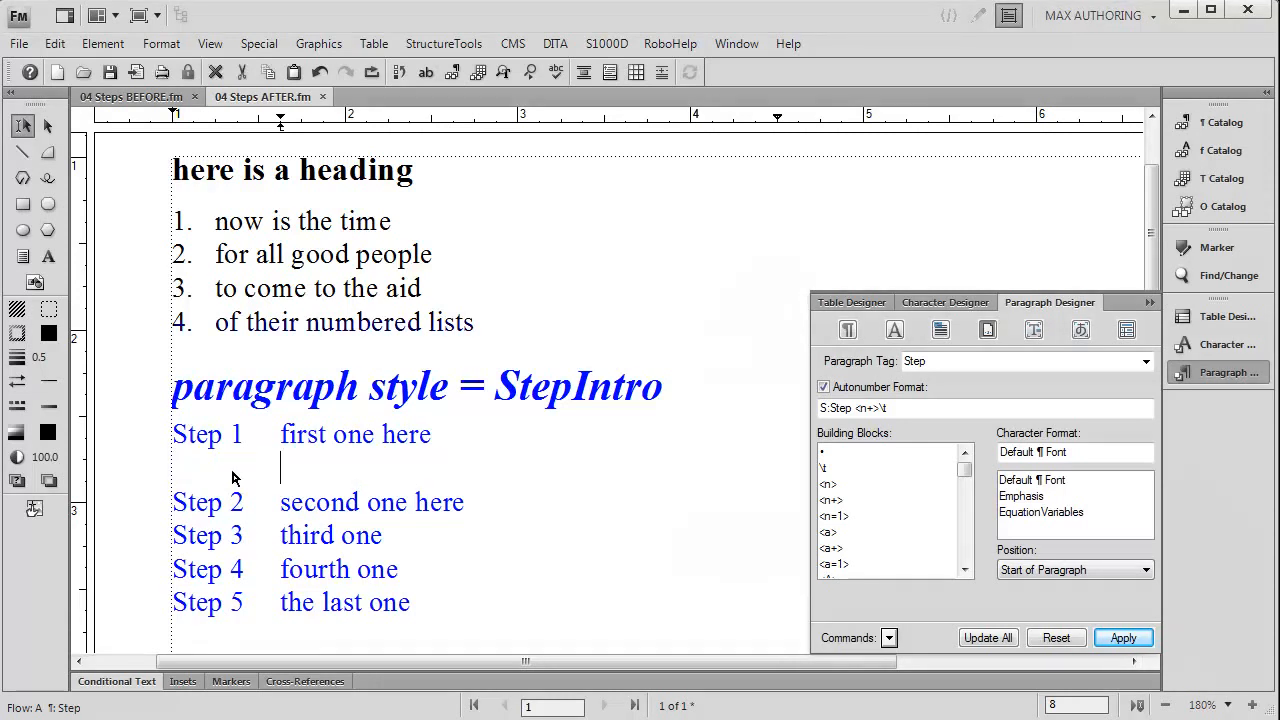
pyautogui.press('BackSpace')
# Step: Move the "fourth one" step to the start of the Step list, followed by moving "third one" above it
pyautogui.scroll(-1, 333, 443)
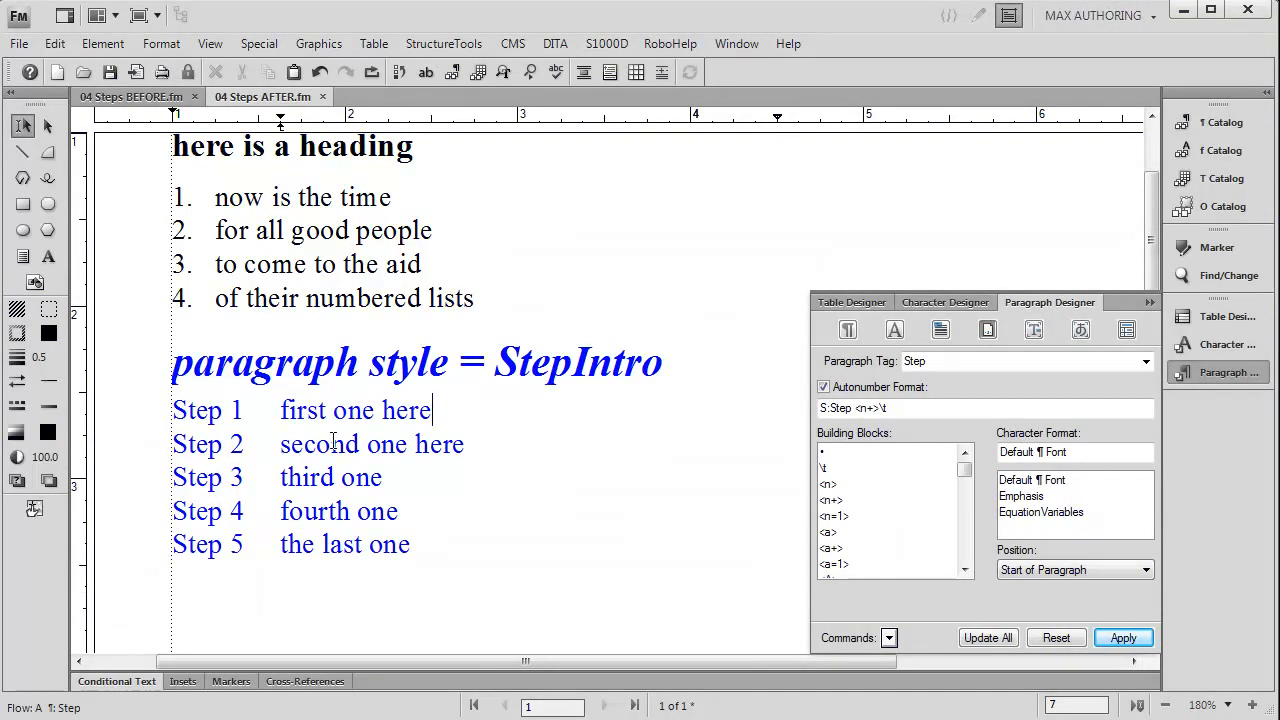
pyautogui.tripleClick(366, 511)
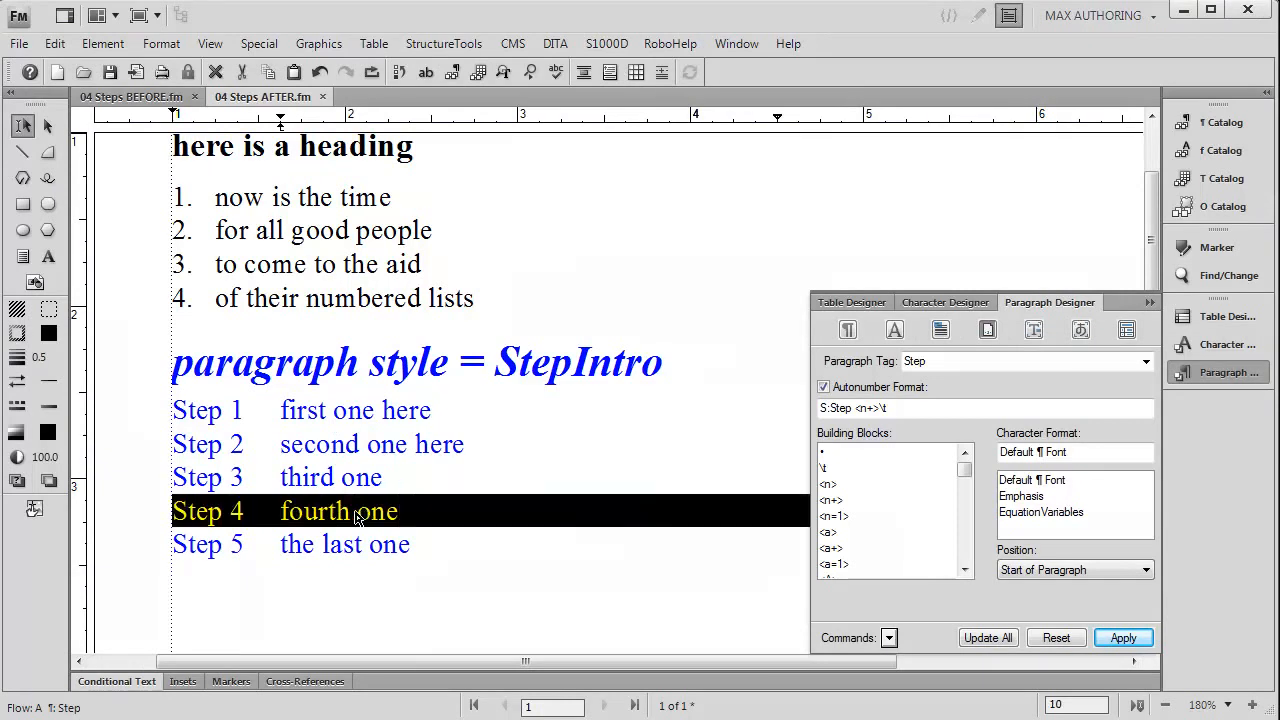
pyautogui.moveTo(268, 505); pyautogui.dragTo(265, 412)
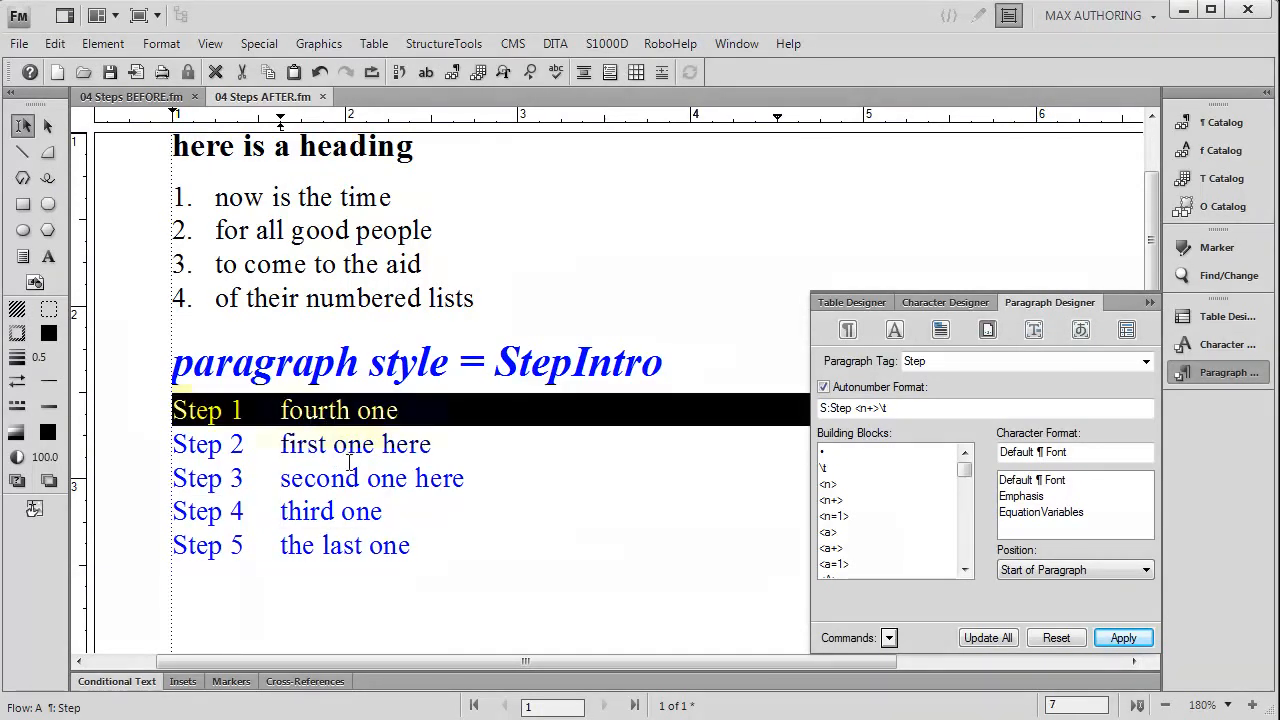
pyautogui.doubleClick(357, 515)
pyautogui.tripleClick(345, 515)
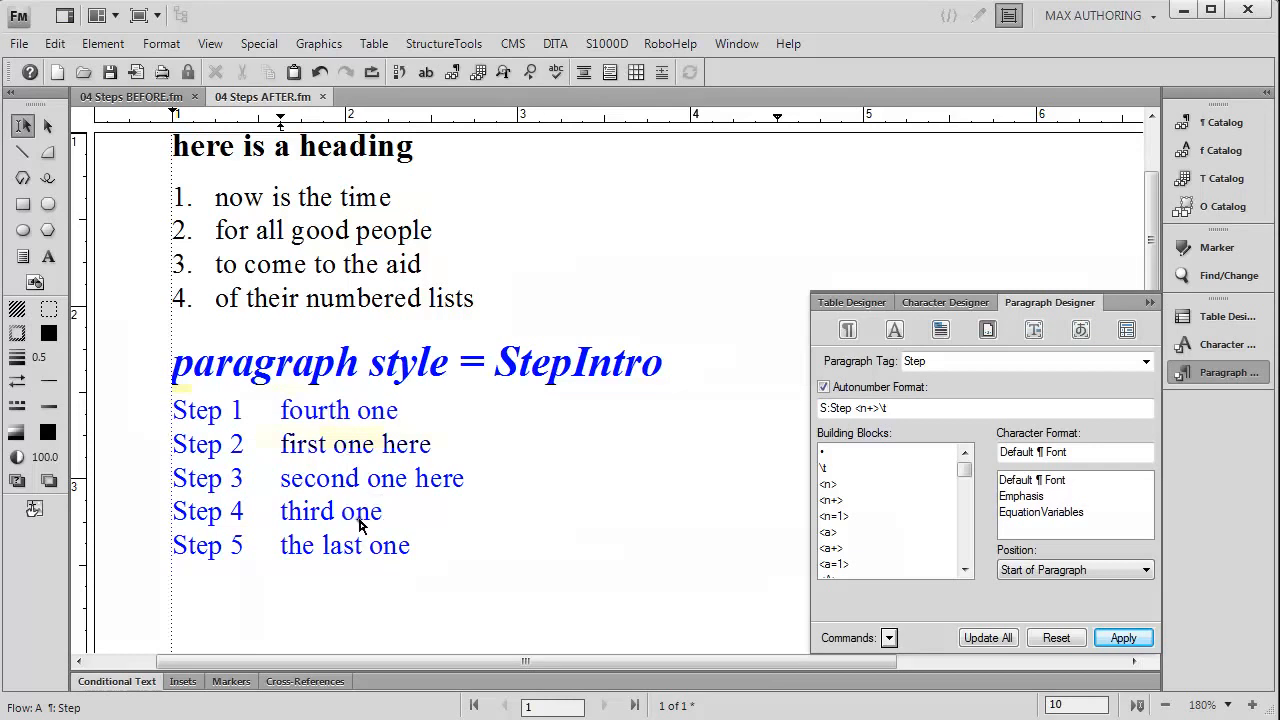
pyautogui.moveTo(343, 523); pyautogui.dragTo(268, 410)
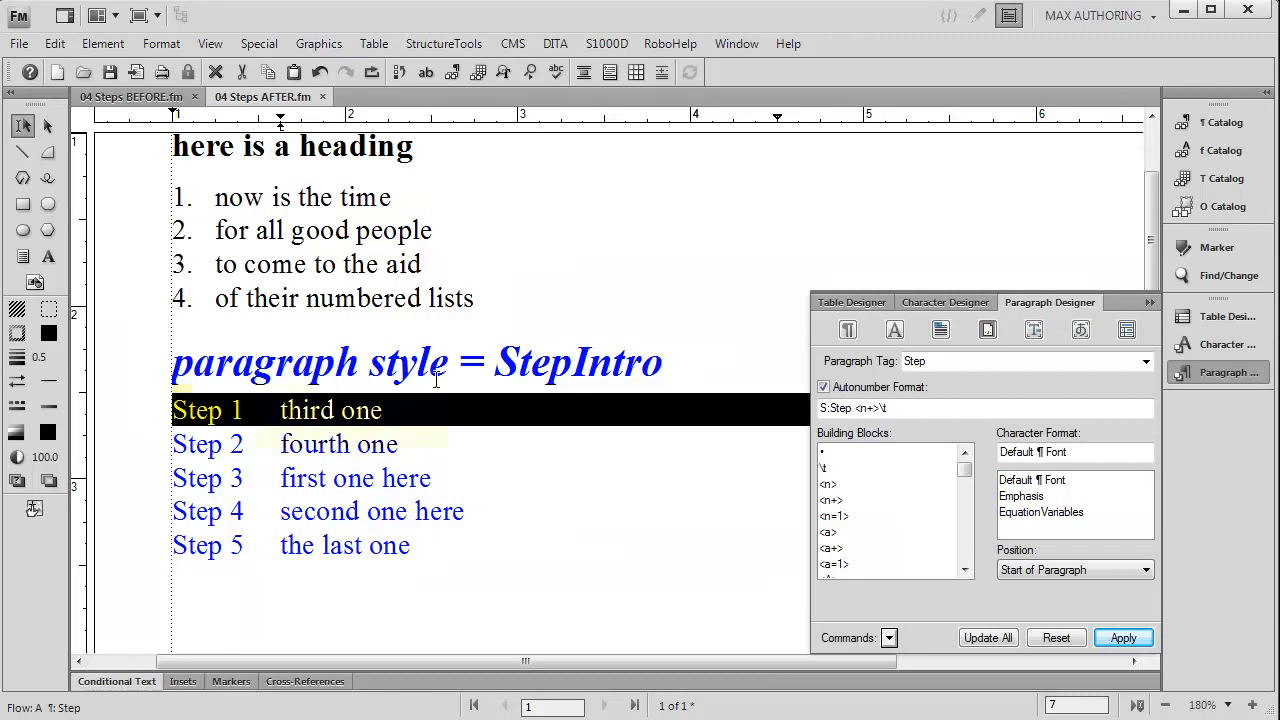
# Step: Check the Numbered items' autonumber format and add "a fifth item" after "of their numbered lists"
pyautogui.click(490, 302)
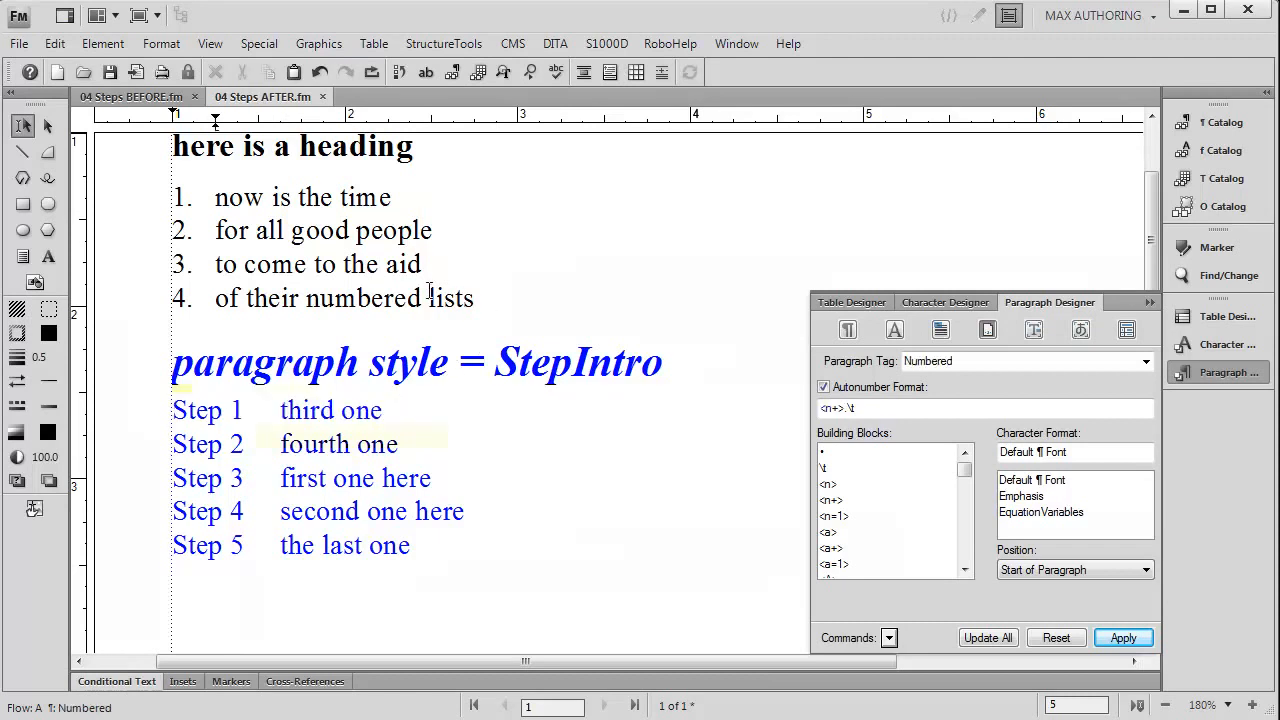
pyautogui.doubleClick(412, 263)
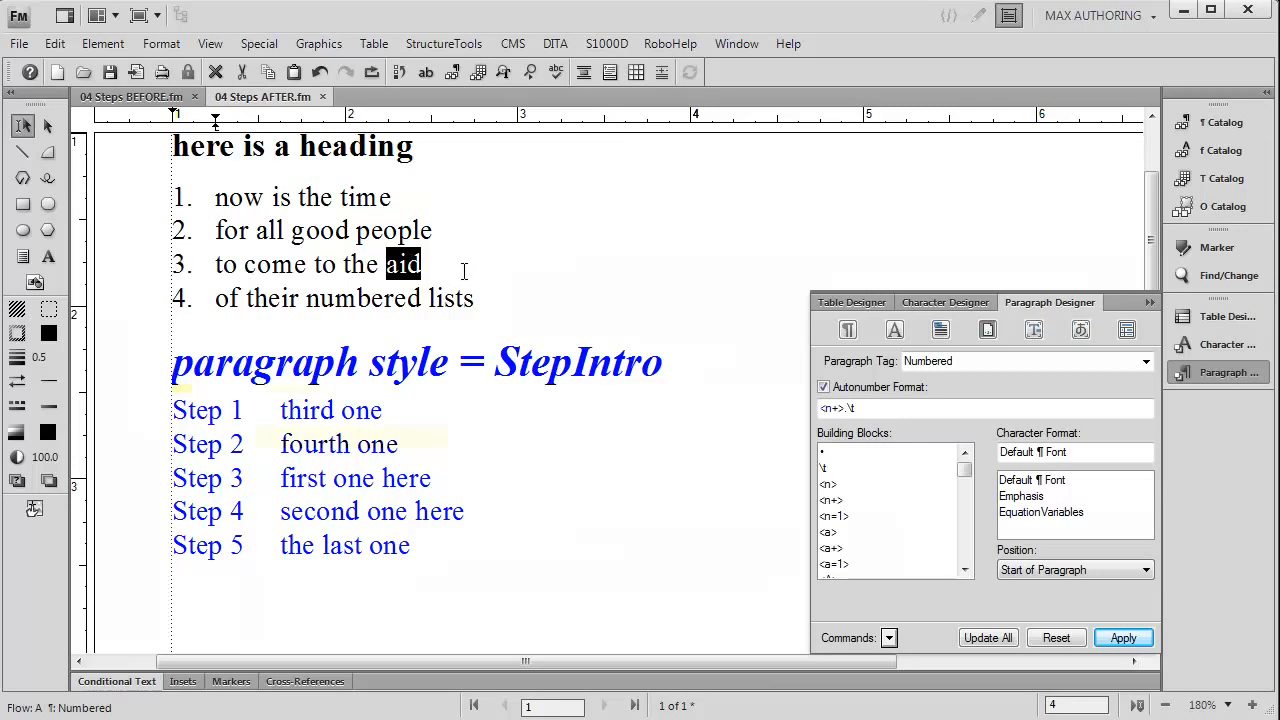
pyautogui.click(481, 300)
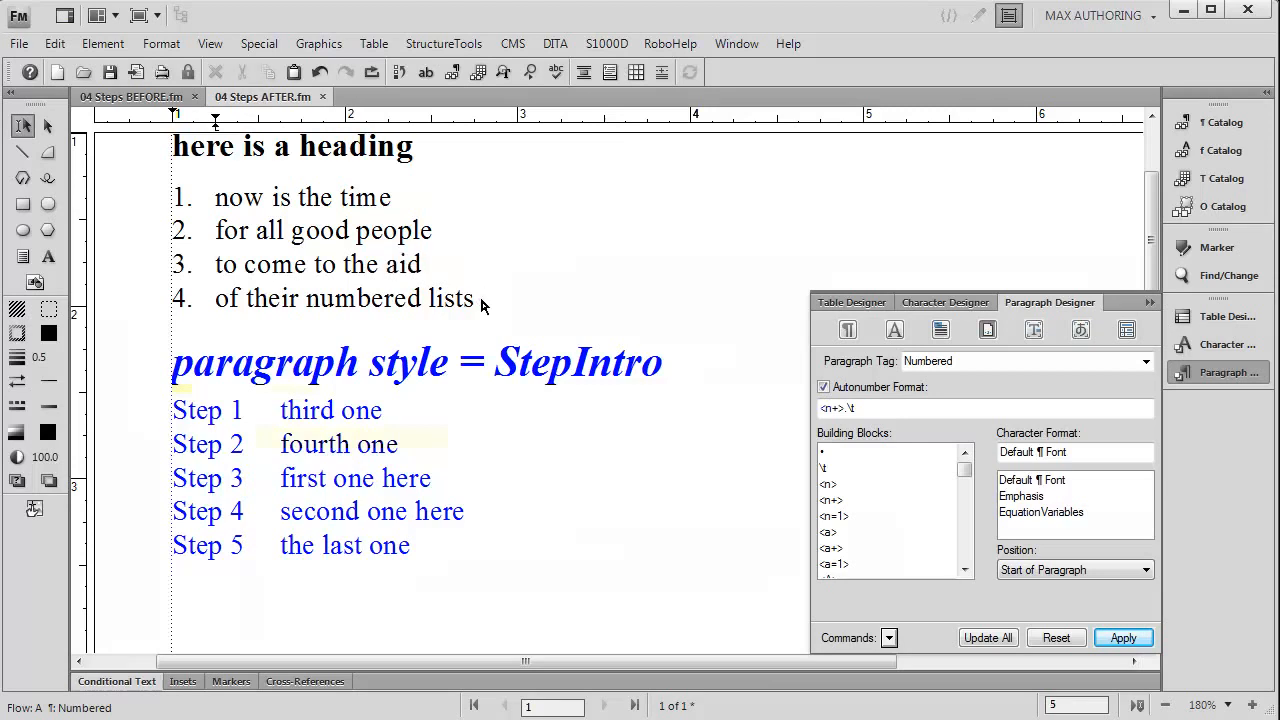
pyautogui.press('Return')
pyautogui.write('a ')
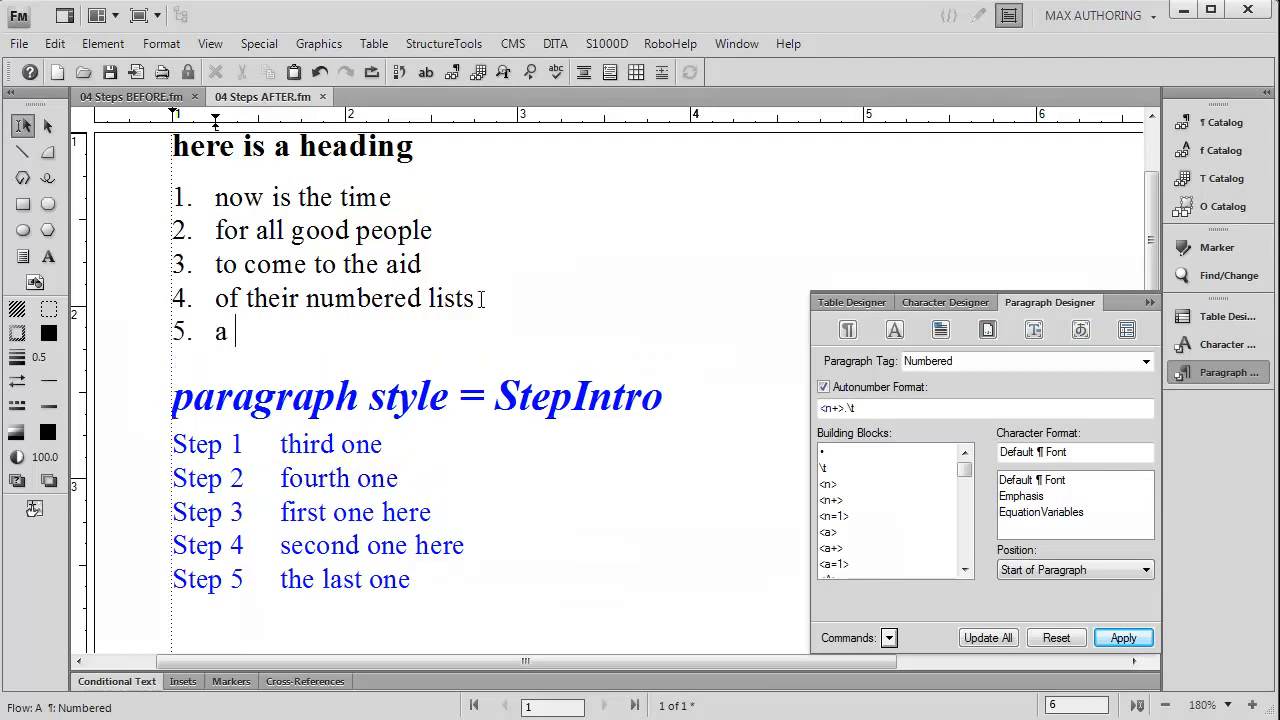
pyautogui.write('fifth item')
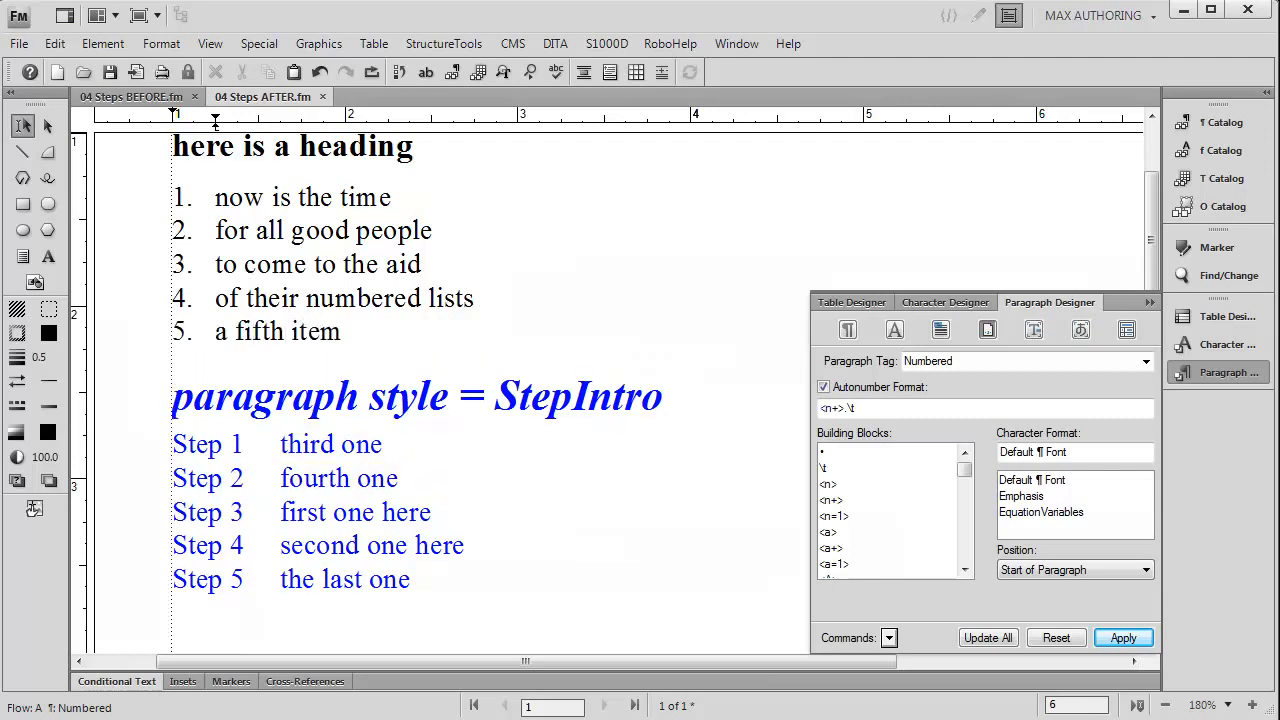
# Step: Add a new paragraph after "the last one" and apply the Numbered1 paragraph format to it
pyautogui.scroll(-3, 715, 425)
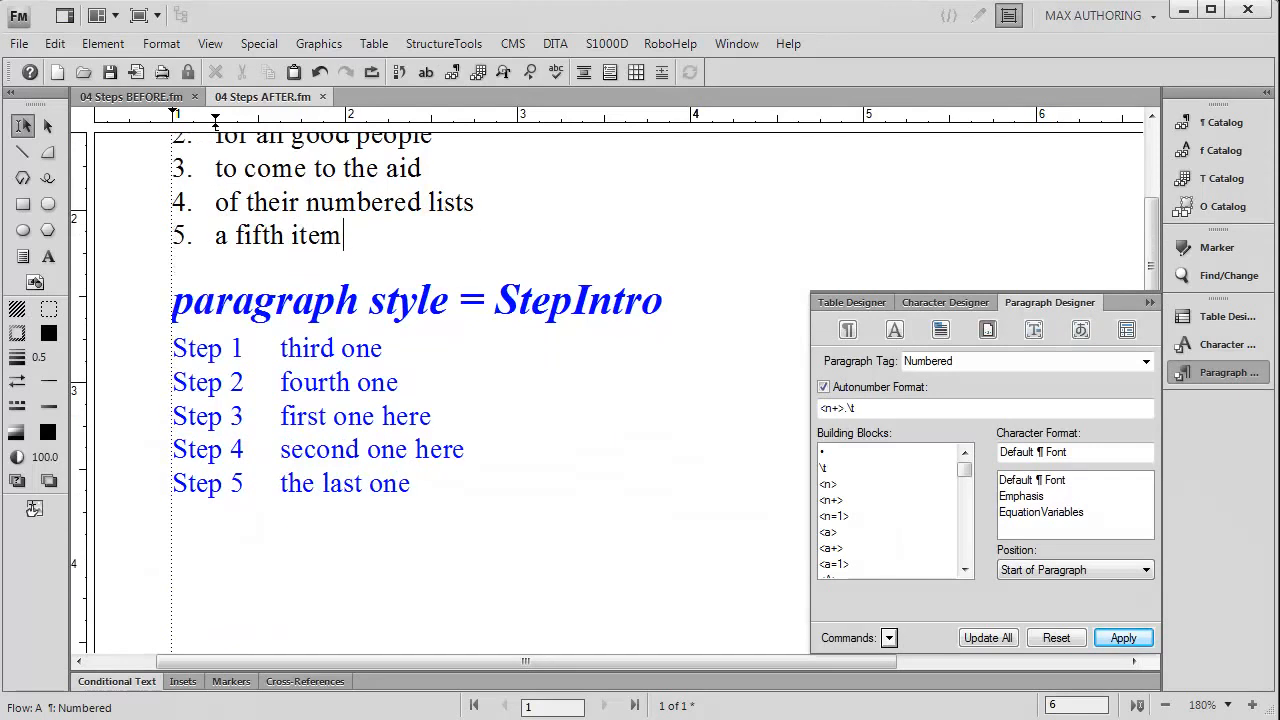
pyautogui.click(517, 453)
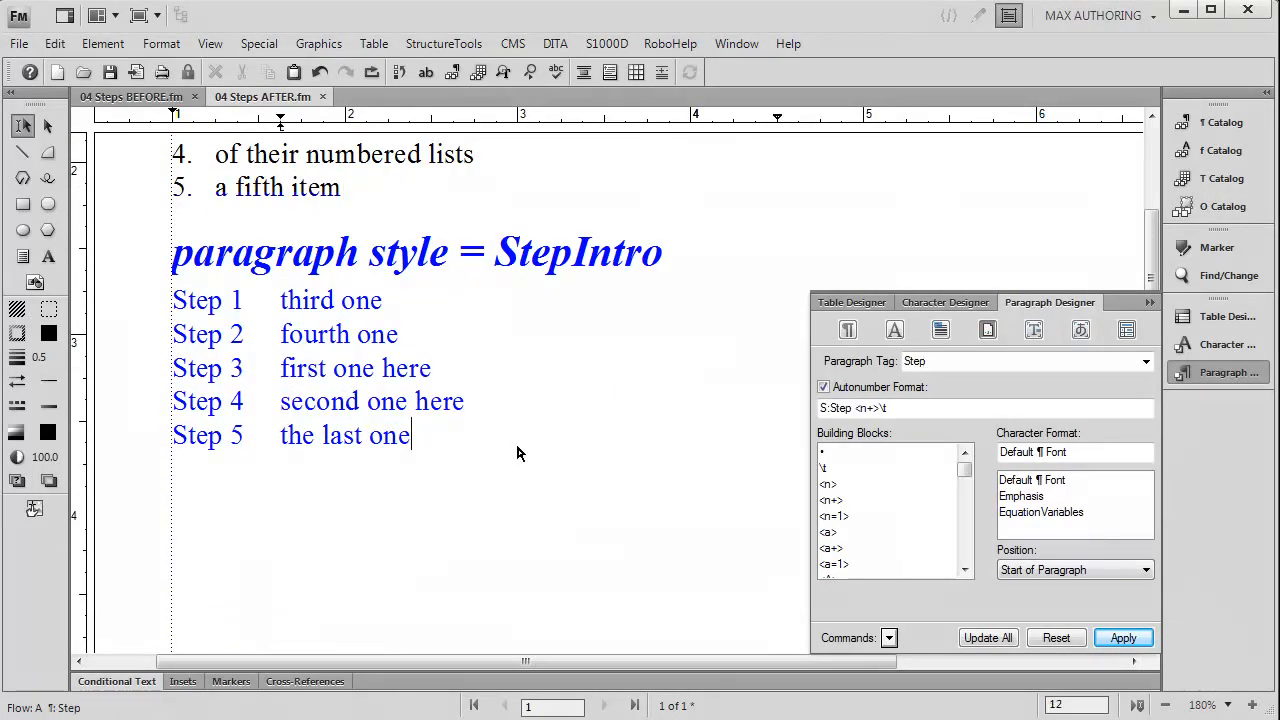
pyautogui.press('Return')
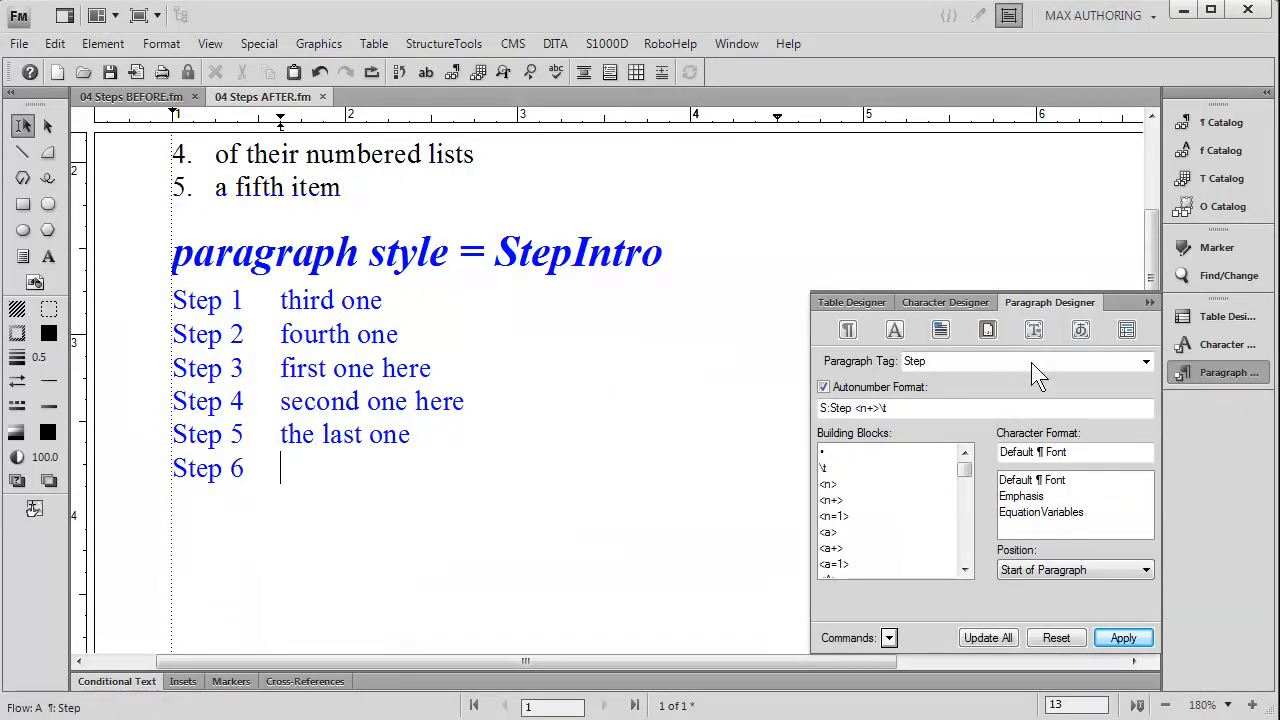
pyautogui.click(1193, 128)
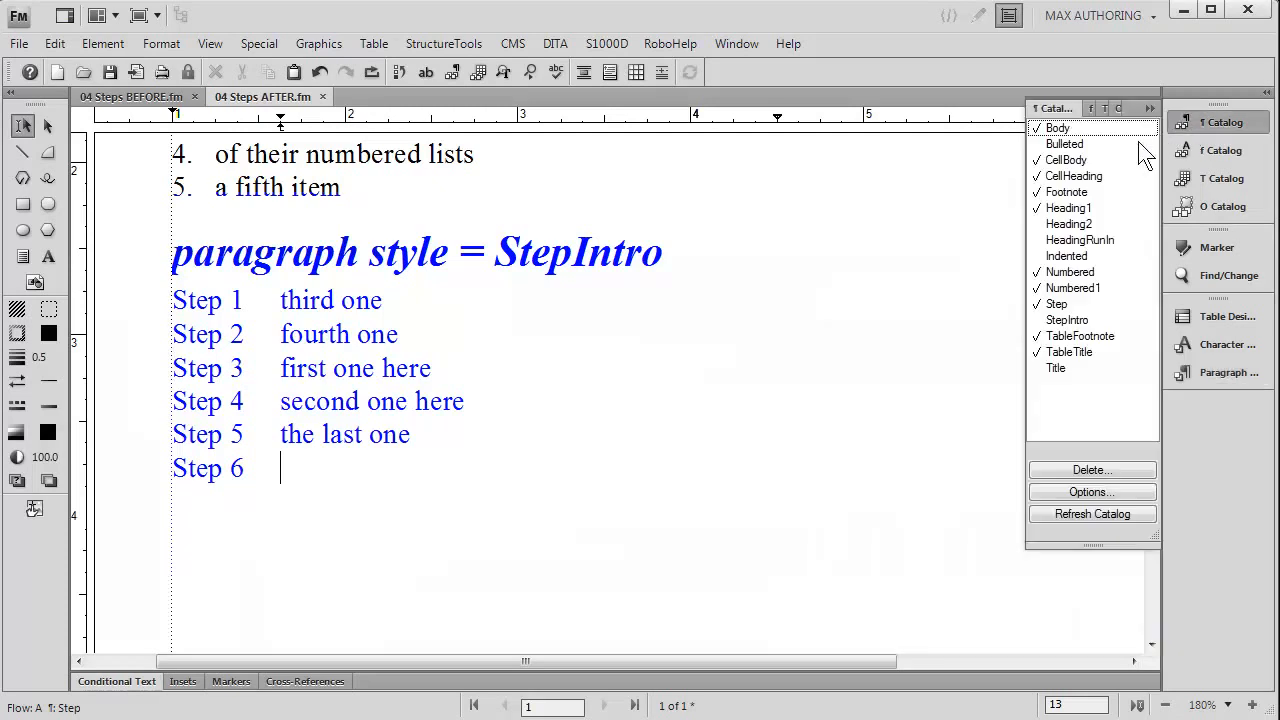
pyautogui.click(1082, 287)
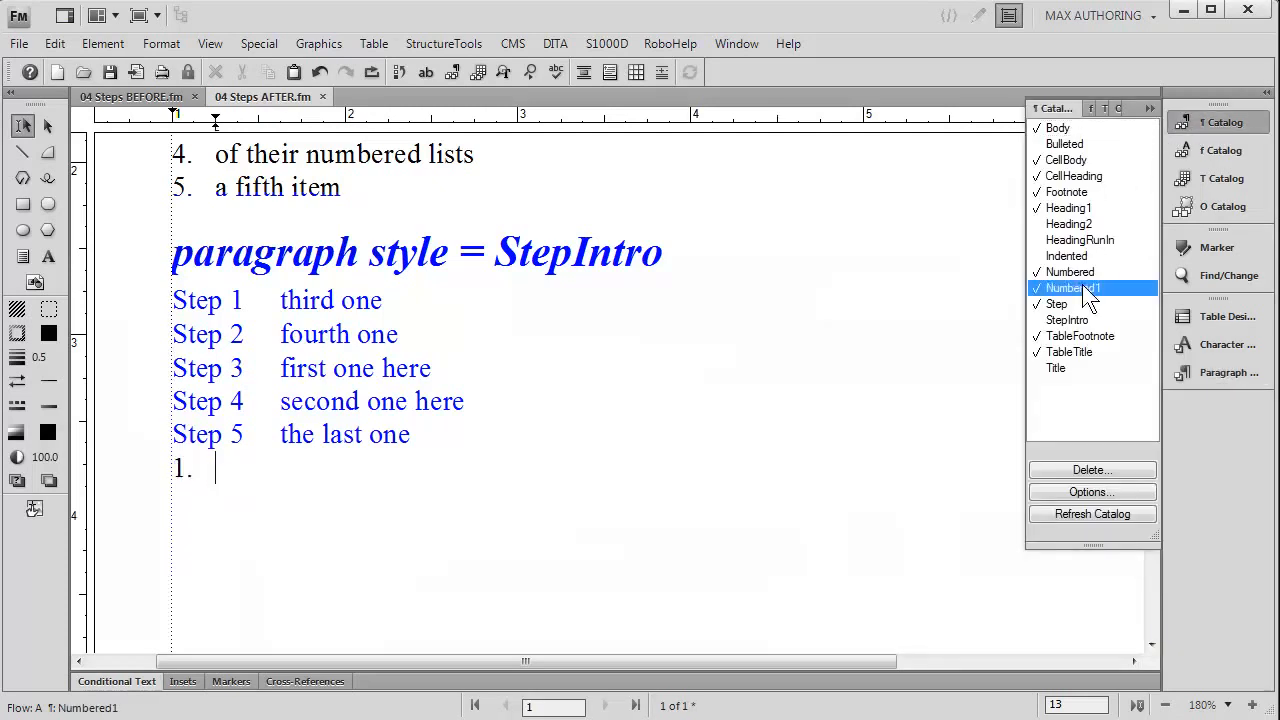
# Step: Fill the new numbered list with the items "this is one", "two", "three" and "etc"
pyautogui.write('this is one')
pyautogui.press('Return')
pyautogui.write('two')
pyautogui.press('Return')
pyautogui.write('three')
pyautogui.press('Return')
pyautogui.write('etc')
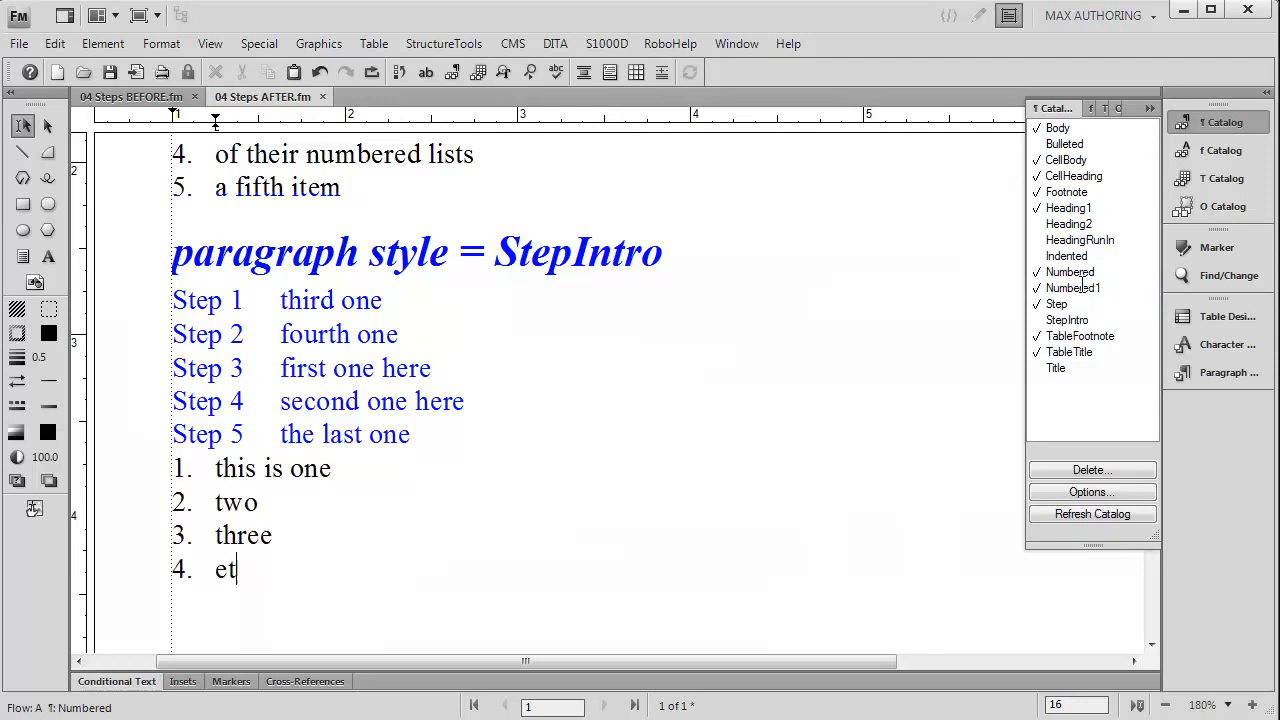
# Step: Add a StepIntro paragraph after the "etc" item, reading "How to install a paper clip"
pyautogui.press('Return')
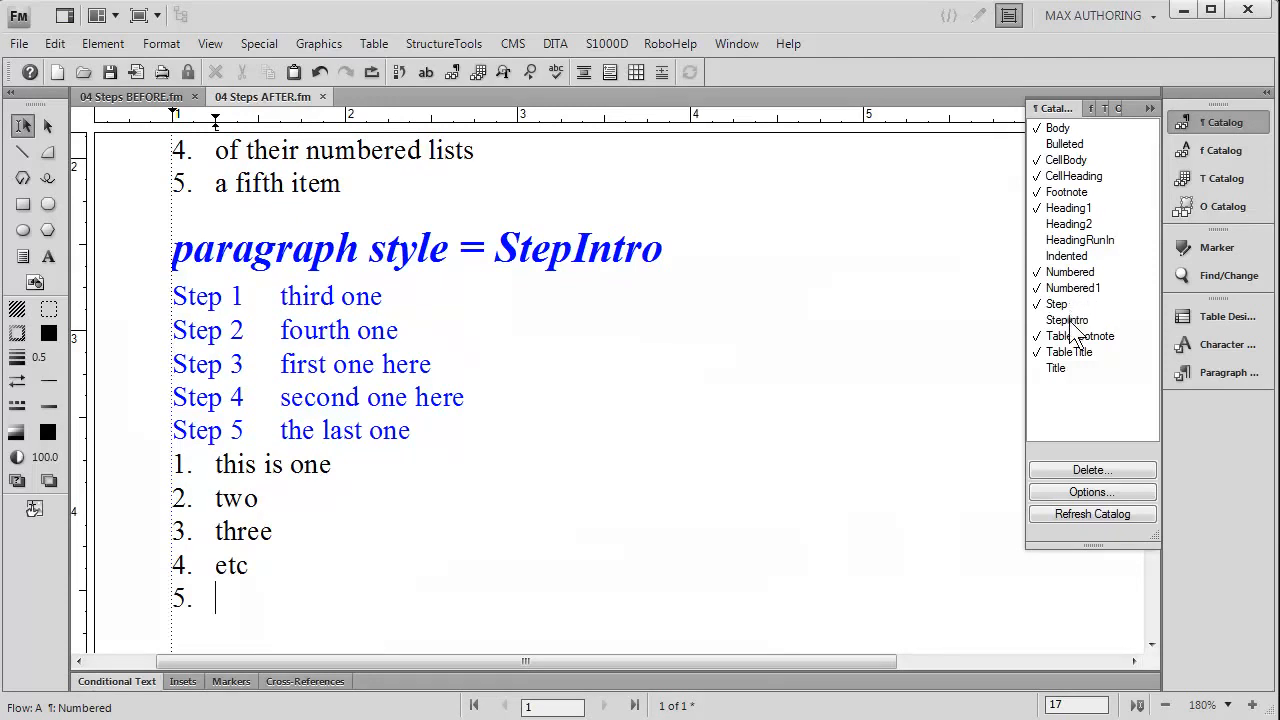
pyautogui.click(1069, 320)
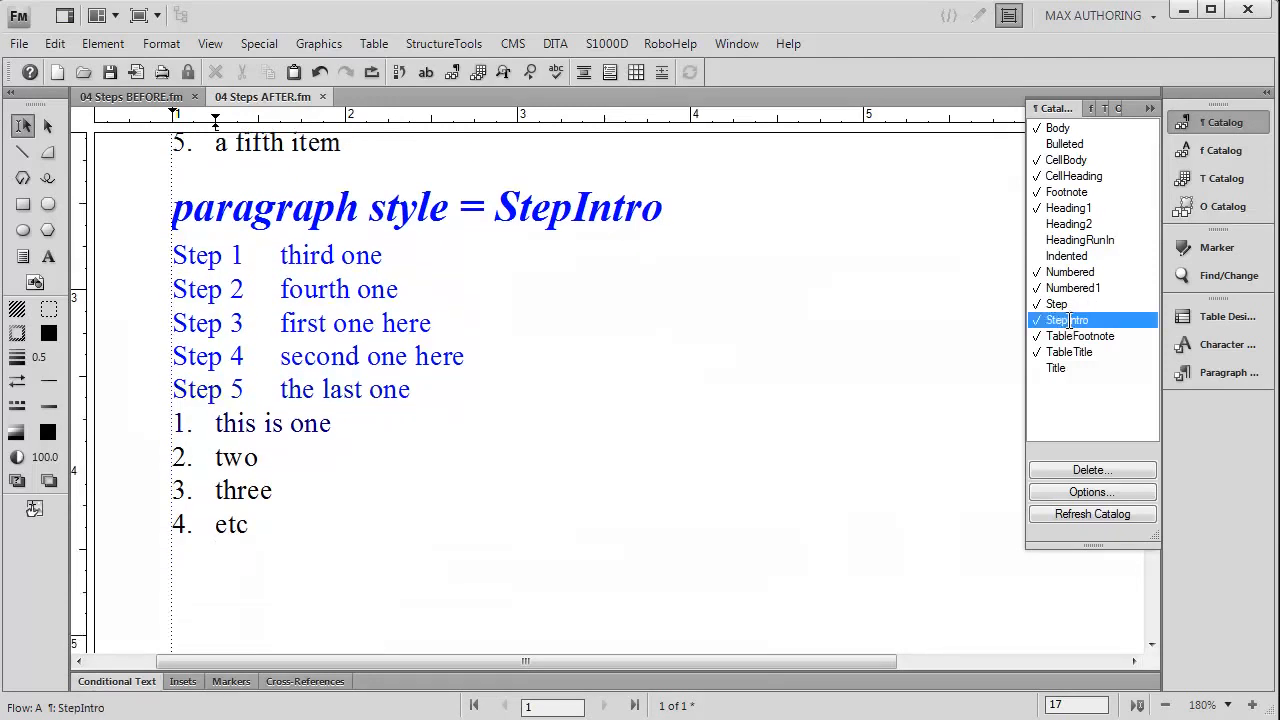
pyautogui.write('How to install a paper lc')
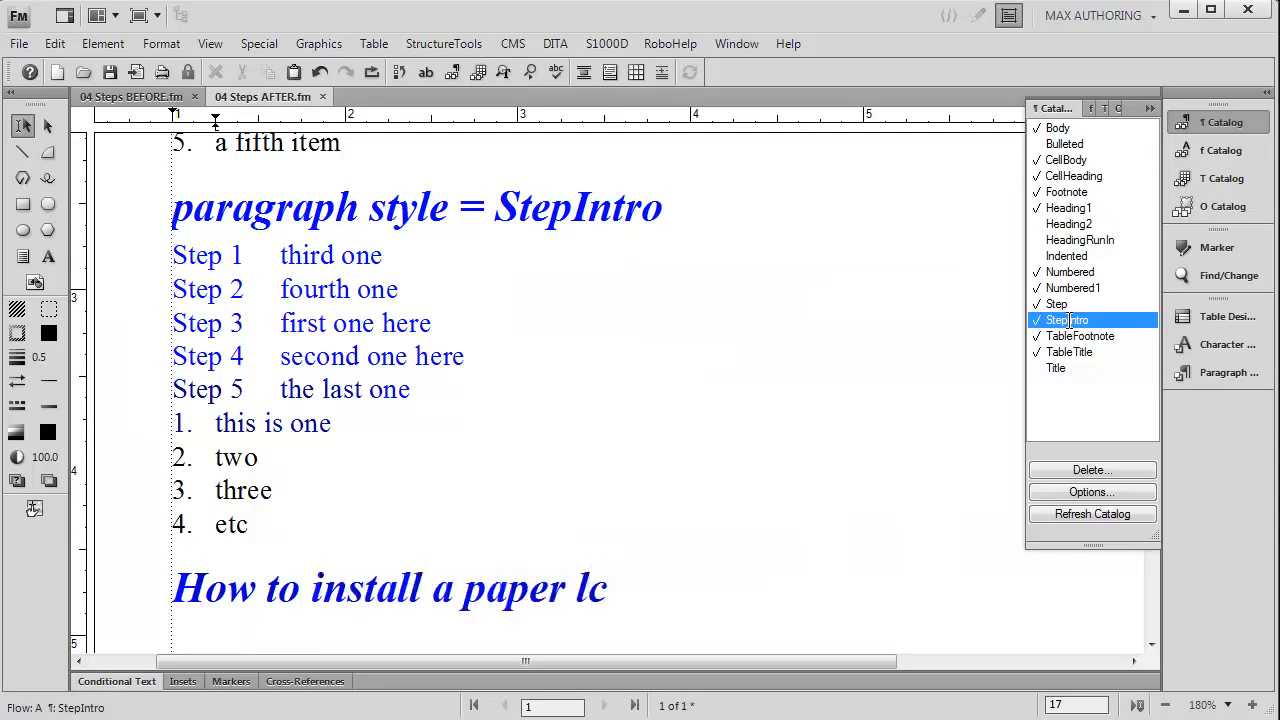
pyautogui.press('BackSpace')
pyautogui.press('BackSpace')
pyautogui.write('clipe')
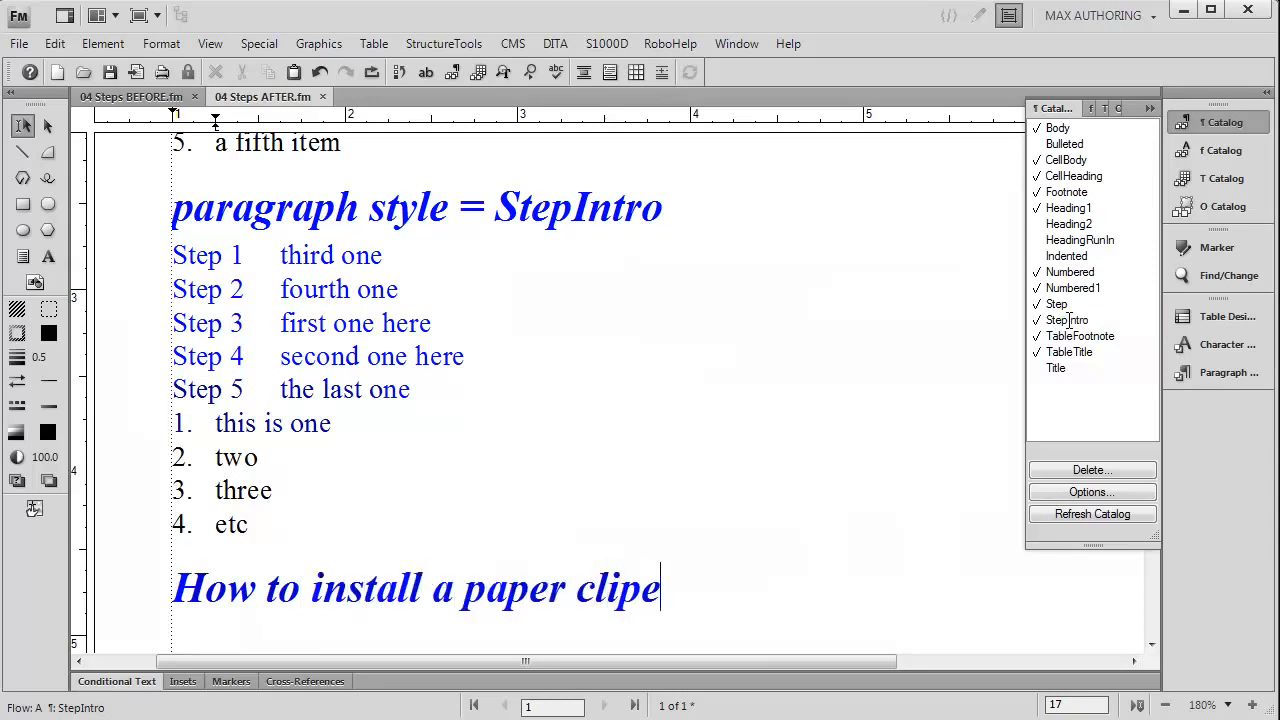
pyautogui.press('BackSpace')
# Step: Fill the Step list under "How to install a paper clip" with "one", "two", "three" and "four"
pyautogui.press('Return')
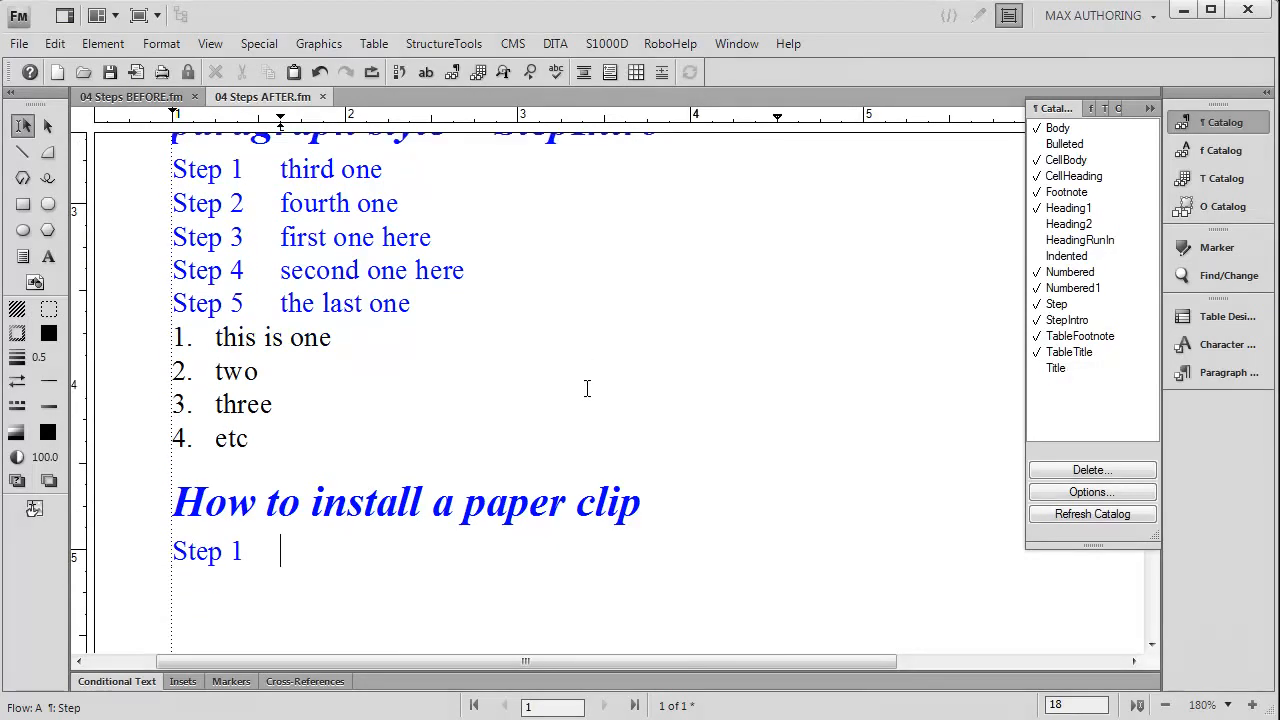
pyautogui.write('one')
pyautogui.press('Return')
pyautogui.write('th')
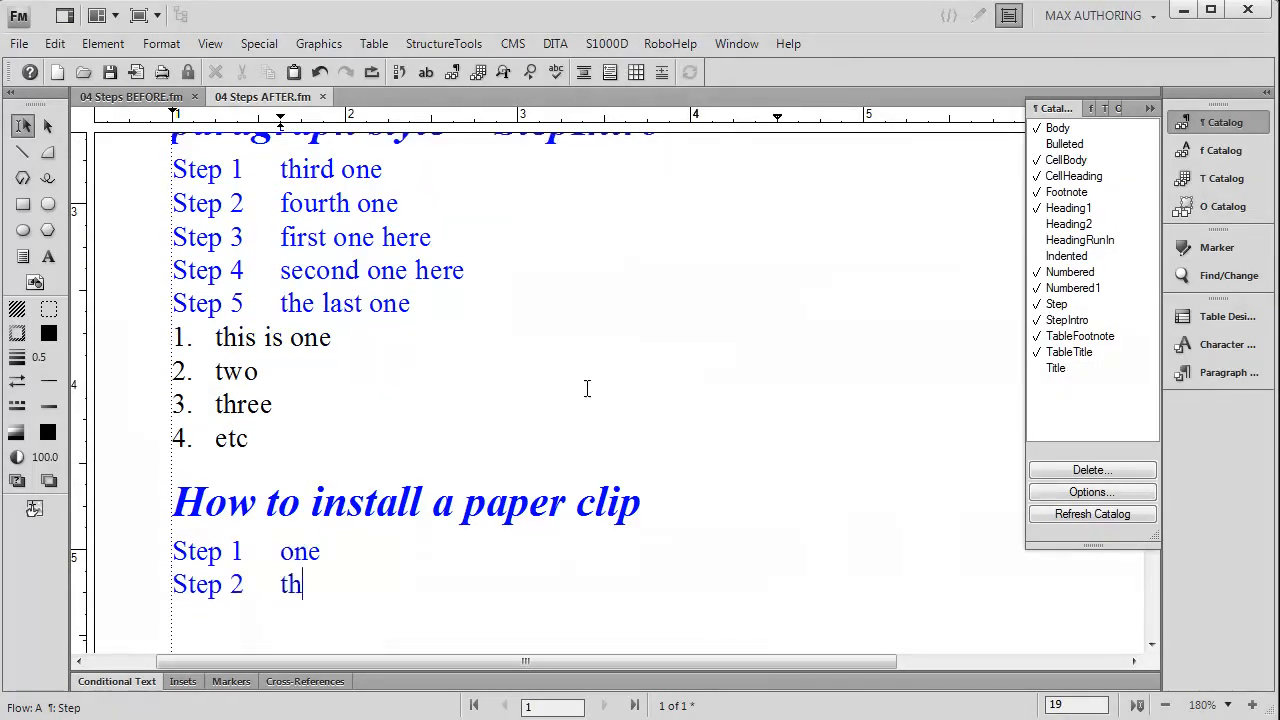
pyautogui.press('BackSpace')
pyautogui.write('wo')
pyautogui.press('Return')
pyautogui.write('three')
pyautogui.press('Return')
pyautogui.write('four')
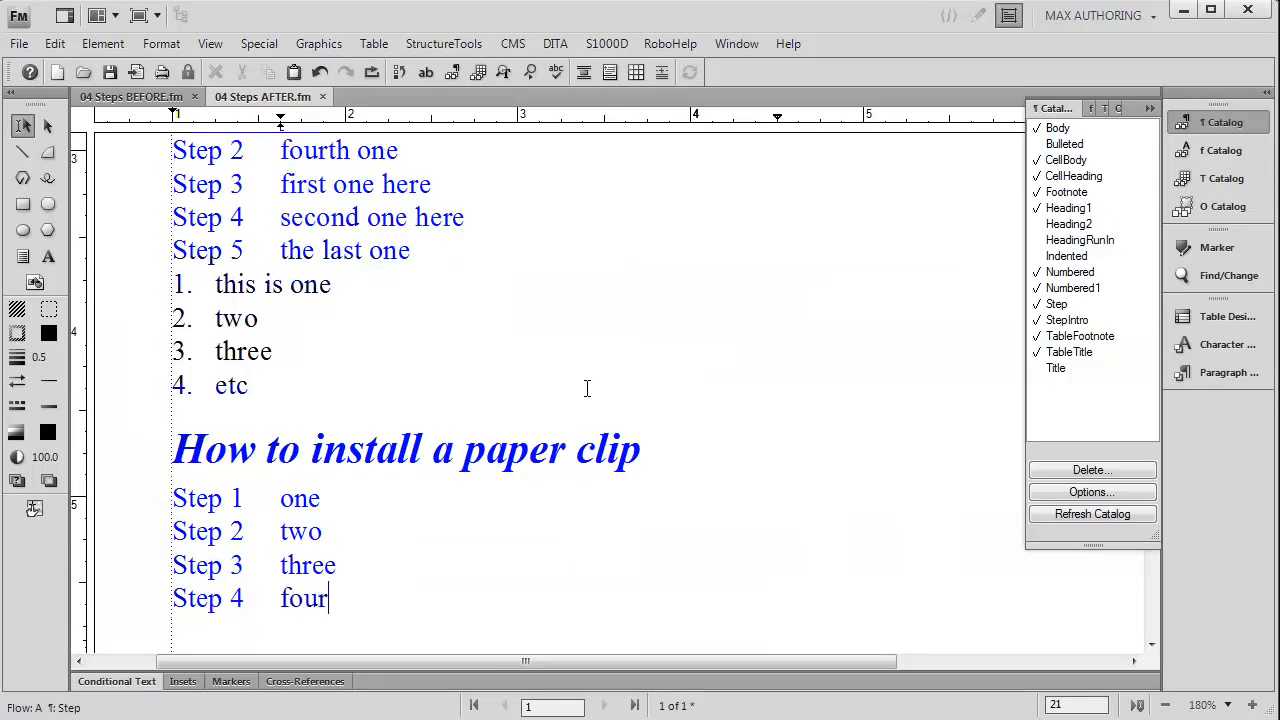
# Step: Add a paragraph after the "four" step in the Body format, reading "a body paragraph"
pyautogui.press('Return')
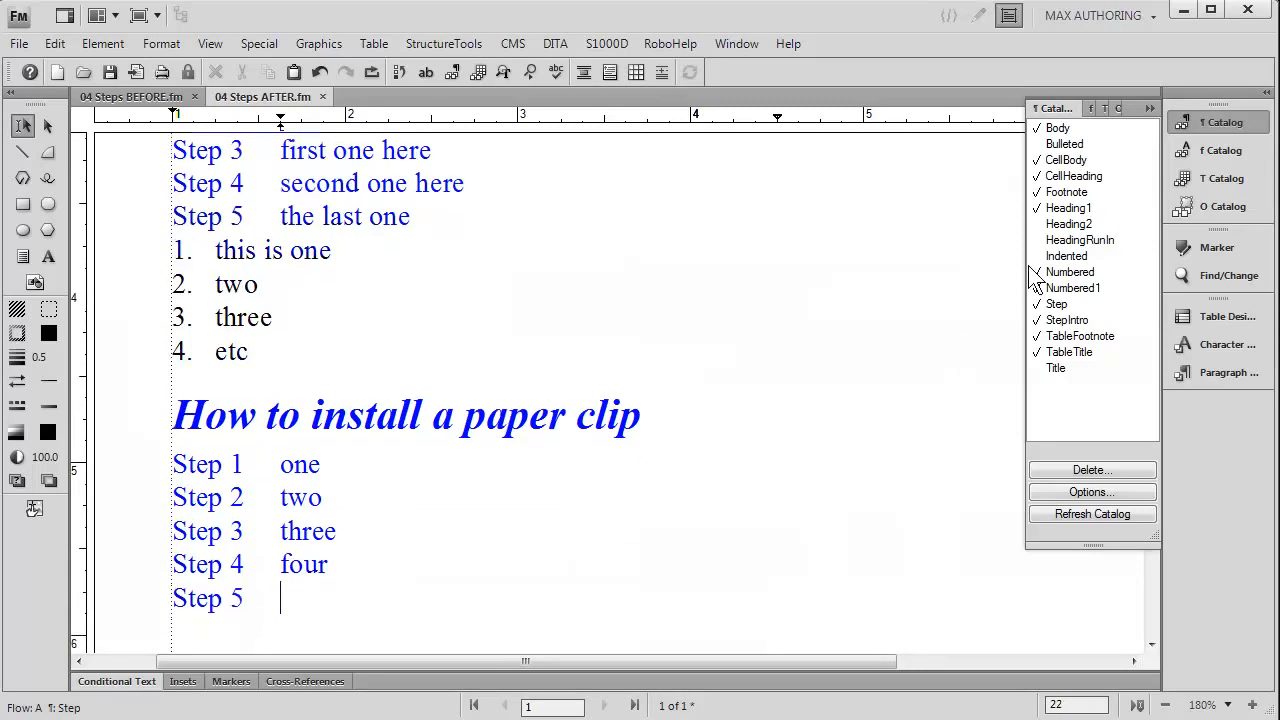
pyautogui.click(1060, 128)
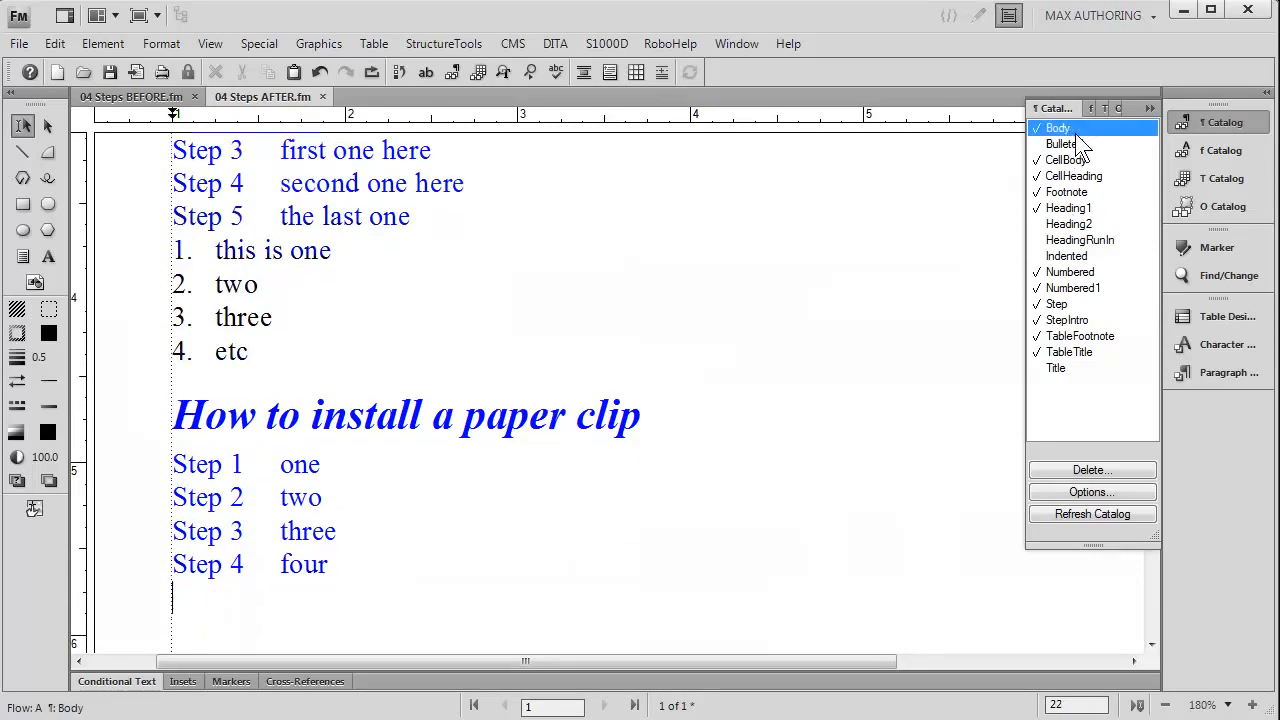
pyautogui.write('a body paragraph')
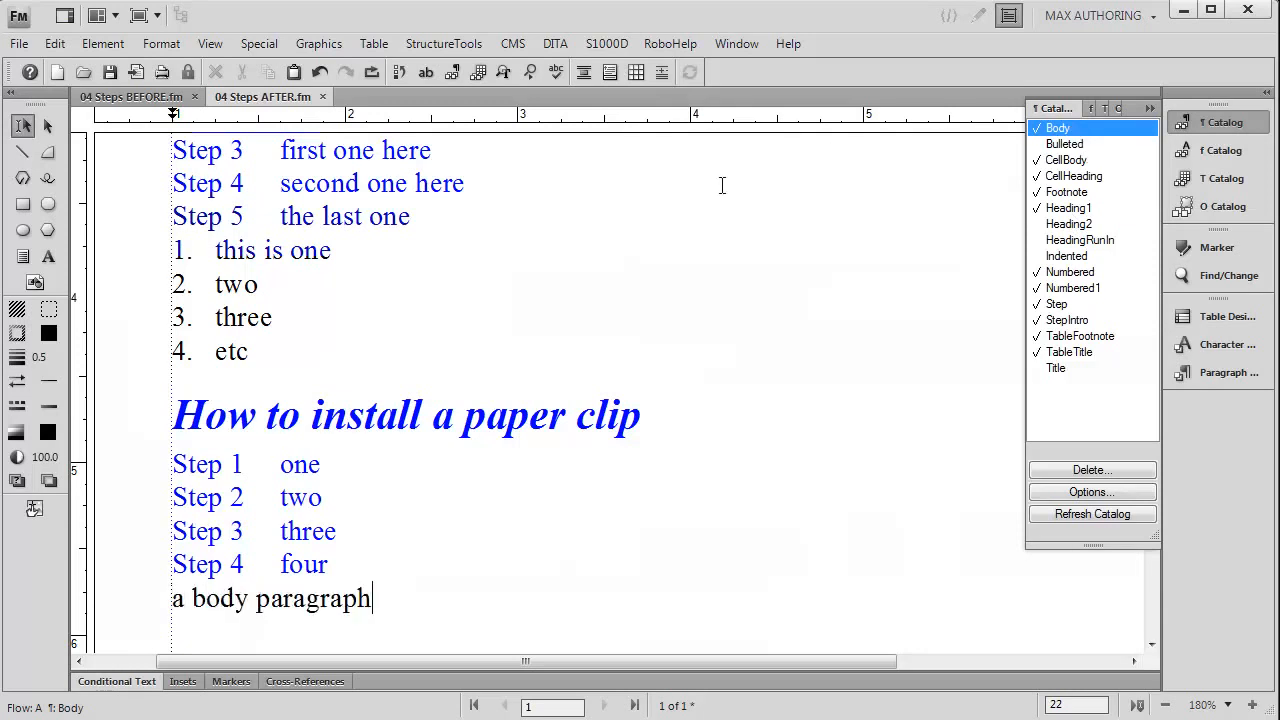
# Step: Examine the autonumber formats of the "How to install a paper clip" heading and its first step, including the literal "Step" text
pyautogui.doubleClick(546, 424)
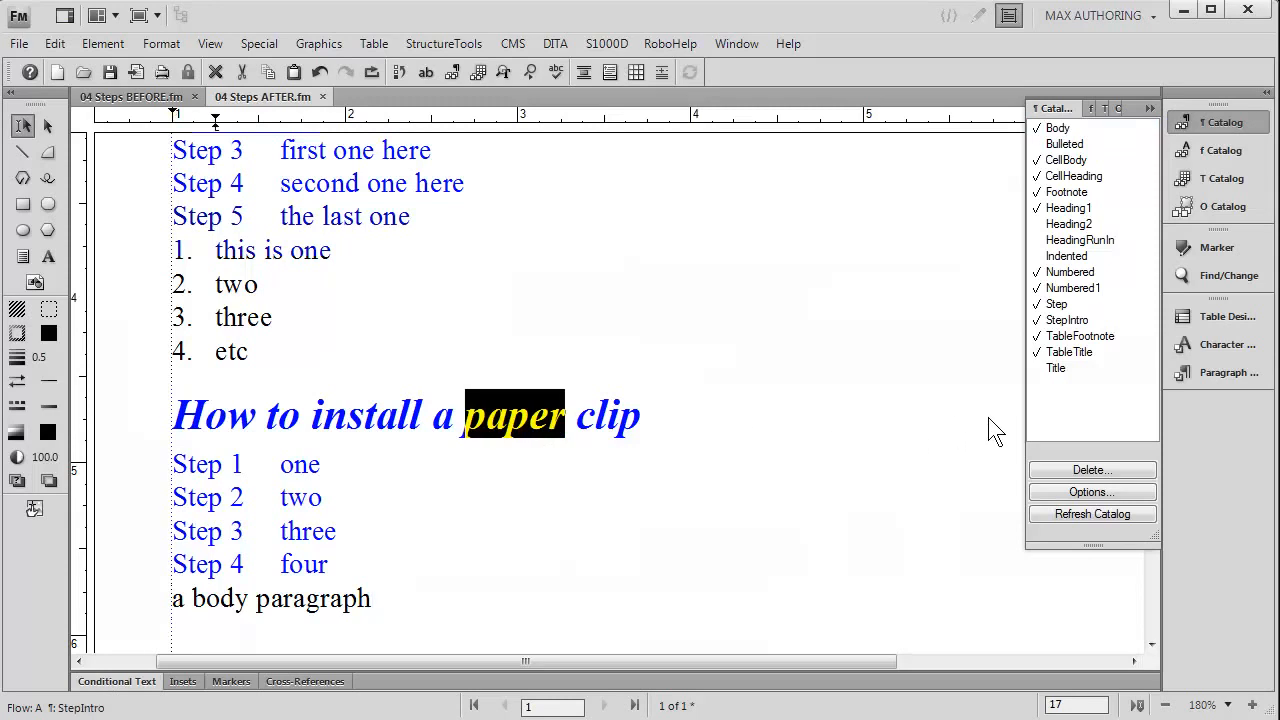
pyautogui.click(1208, 376)
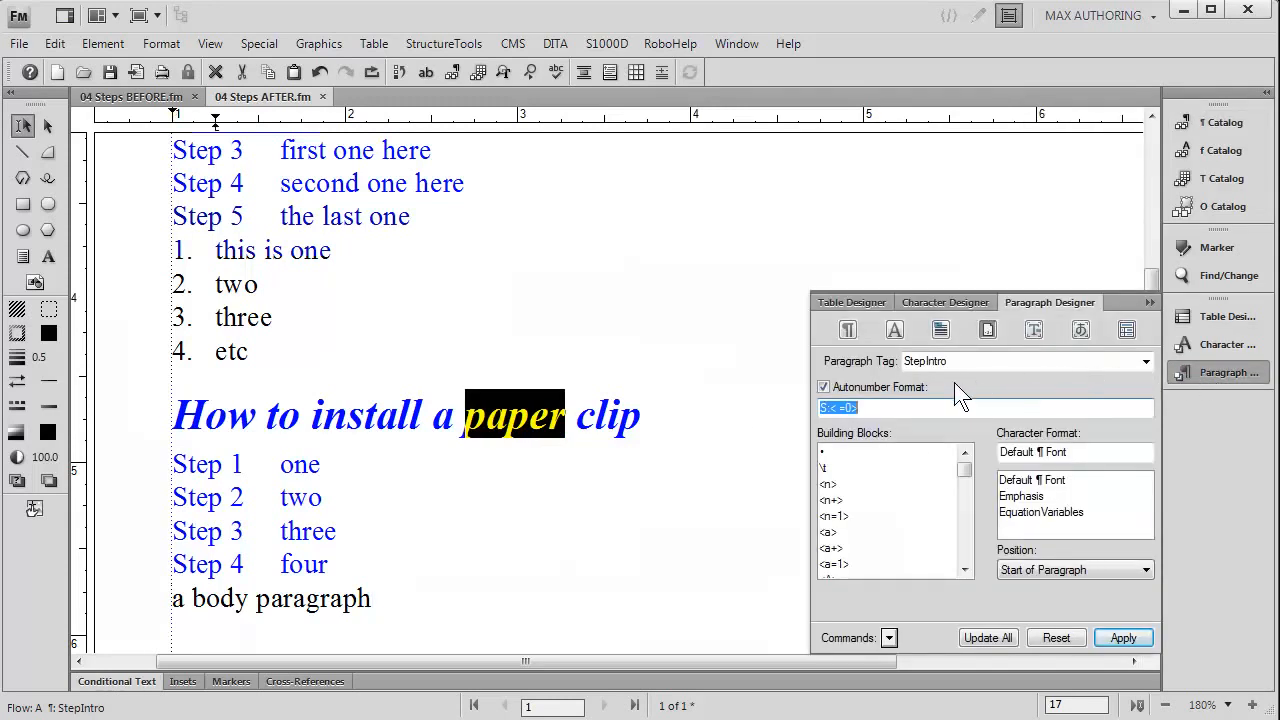
pyautogui.click(922, 405)
pyautogui.doubleClick(297, 472)
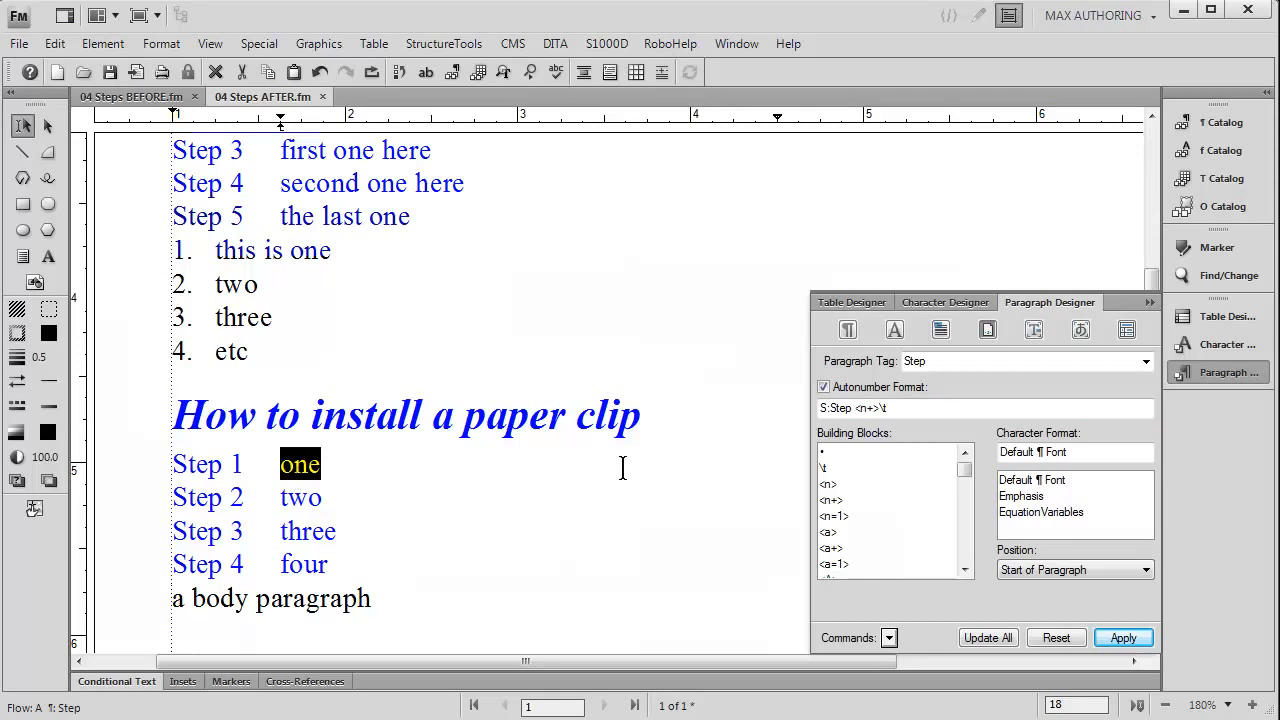
pyautogui.click(834, 409)
pyautogui.moveTo(837, 414); pyautogui.dragTo(851, 418)
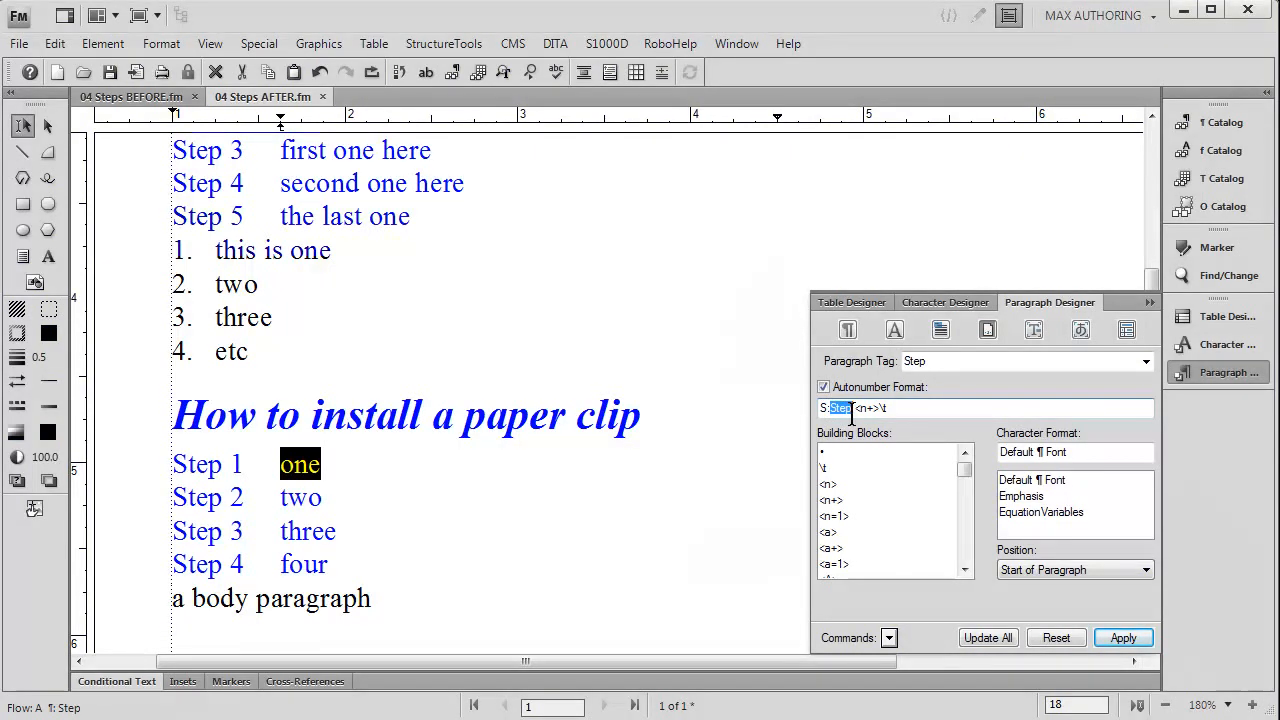